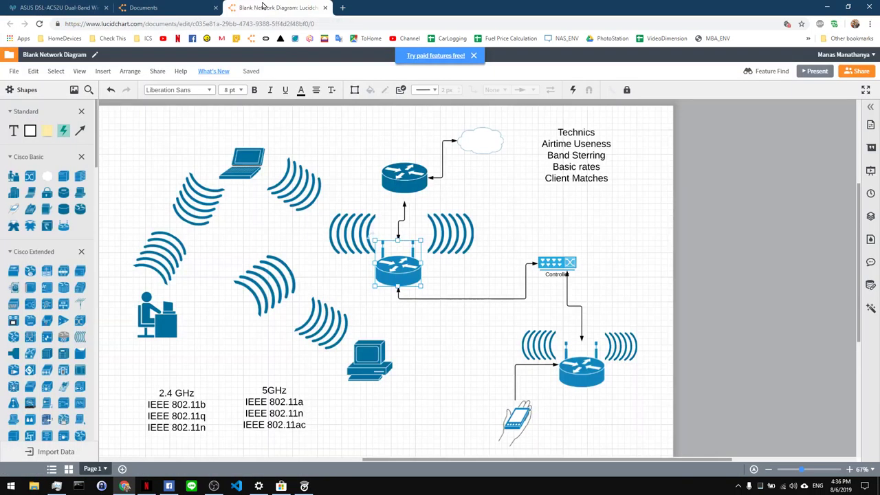
In the Lucidchart network diagram, move the two signal-wave shapes flanking the central wireless router down level with the router.
left_click(268, 8)
left_click(404, 278)
left_click_drag(358, 239, 352, 269)
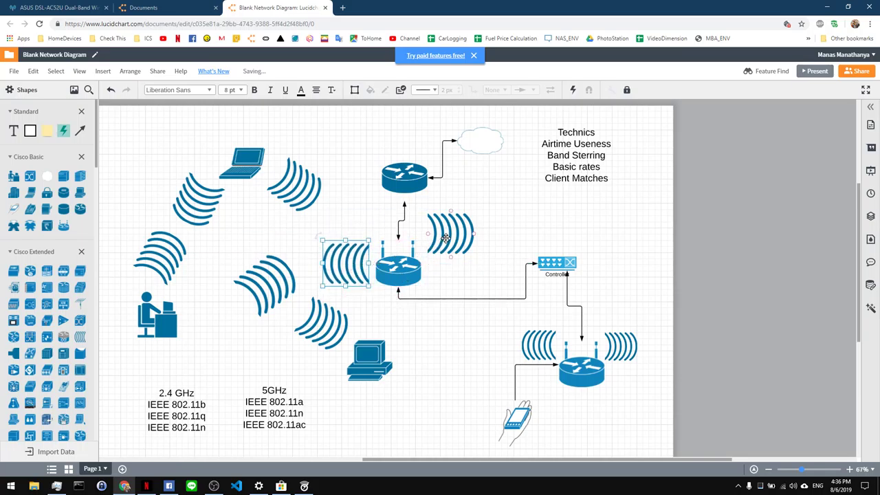
left_click_drag(445, 237, 447, 270)
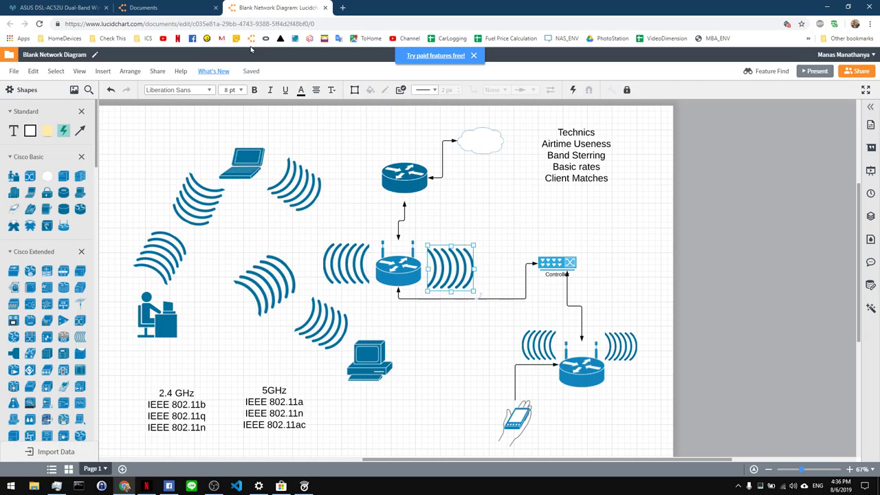
Load the YouTube home page in a new browser tab, keeping the ASUS router's network map open.
left_click(188, 10)
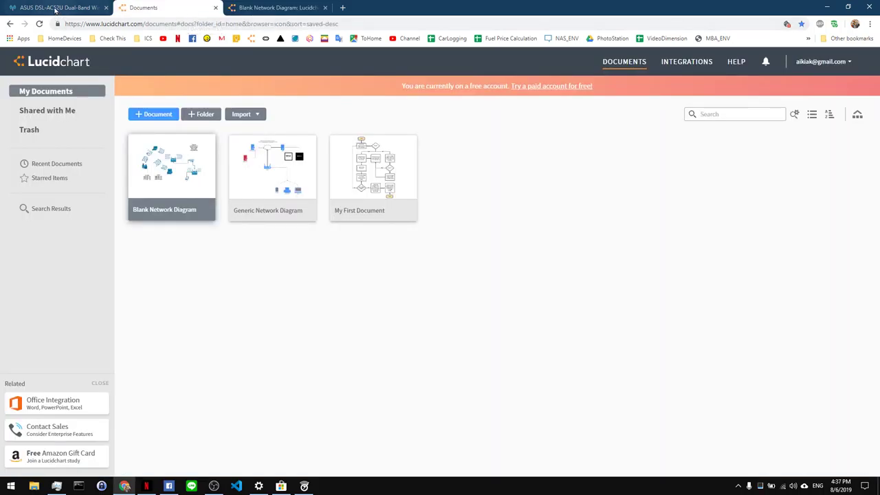
left_click(56, 8)
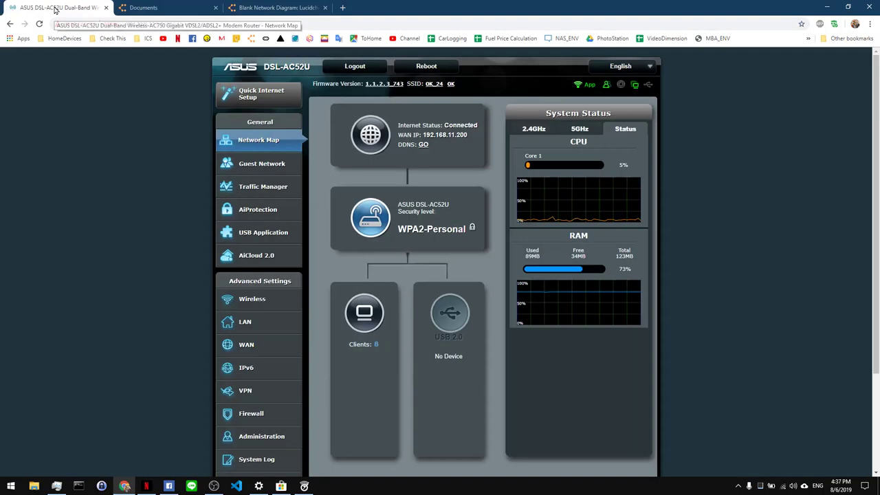
left_click(343, 8)
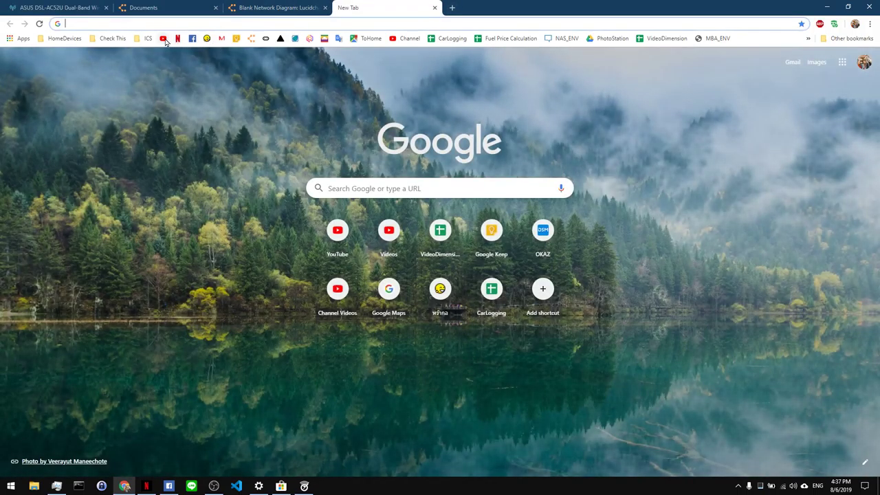
left_click(164, 39)
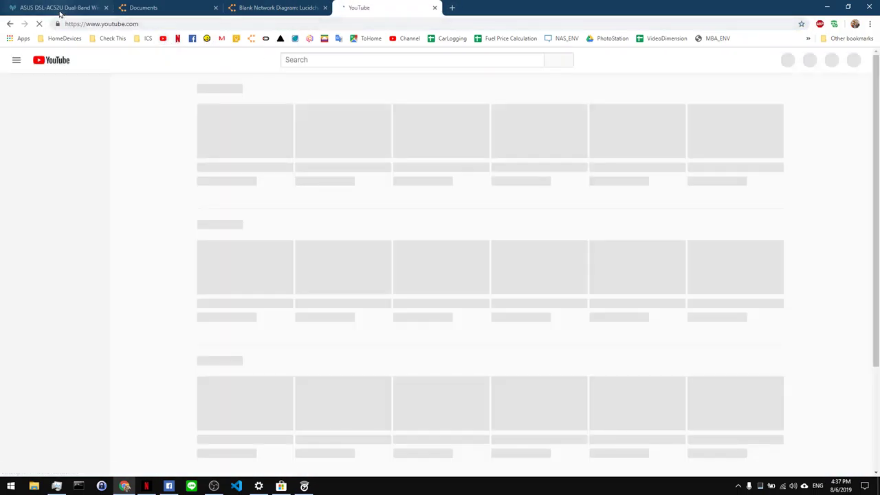
left_click(60, 11)
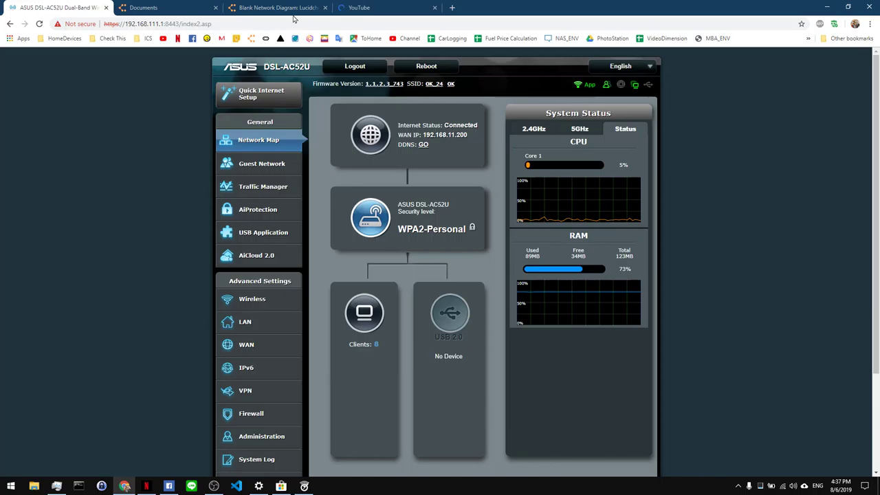
left_click(386, 12)
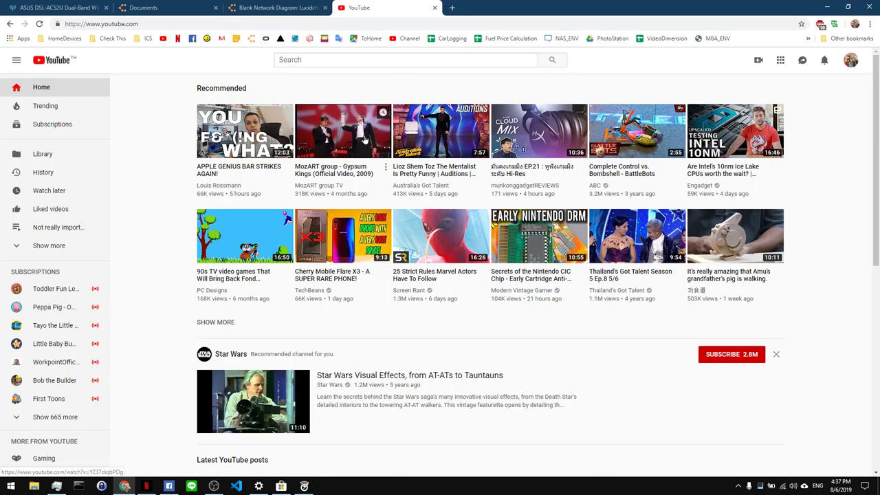
Play the "Complete Control vs. Bombshell - BattleBots" video and open its playback quality options.
left_click(641, 132)
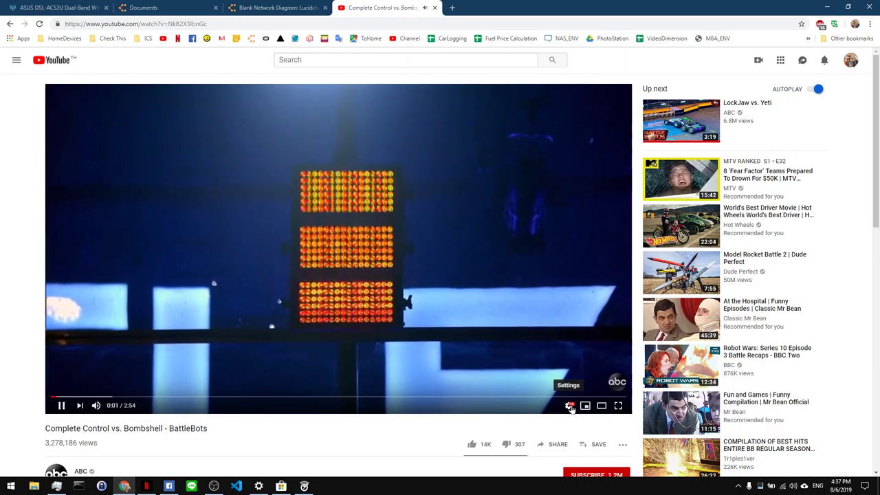
left_click(569, 406)
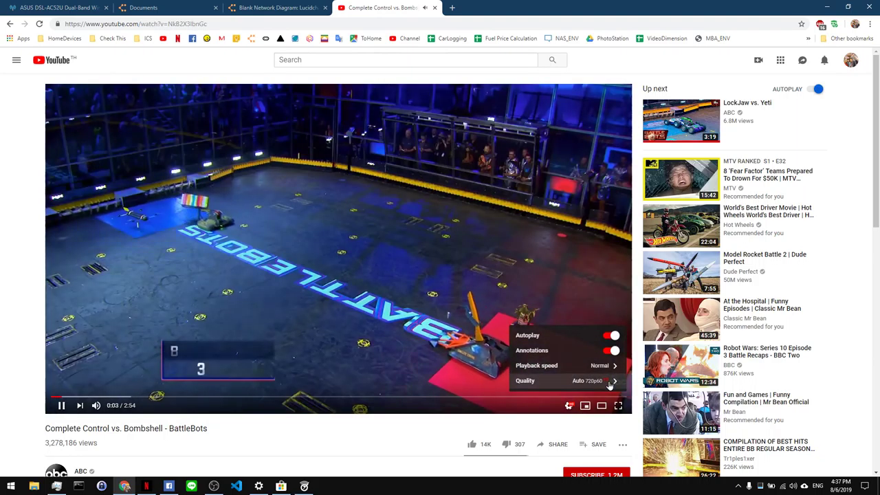
left_click(608, 380)
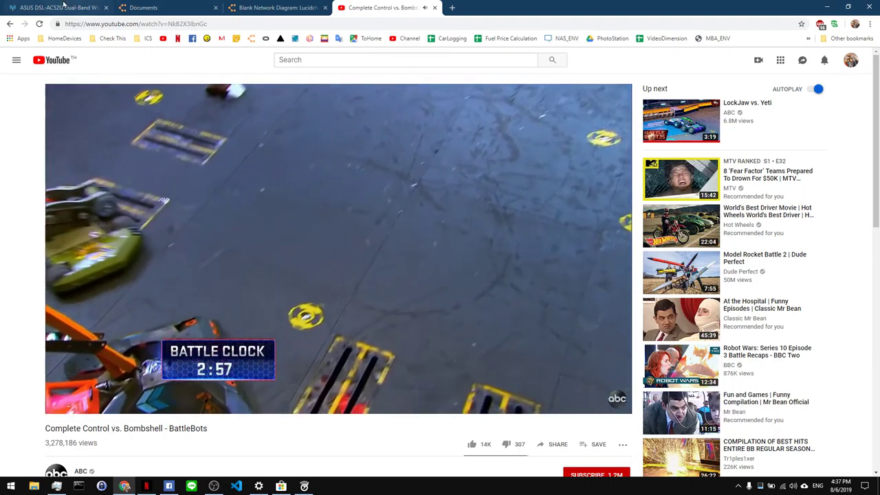
Check the router's CPU and RAM usage while the video plays, and close the YouTube page.
left_click(63, 6)
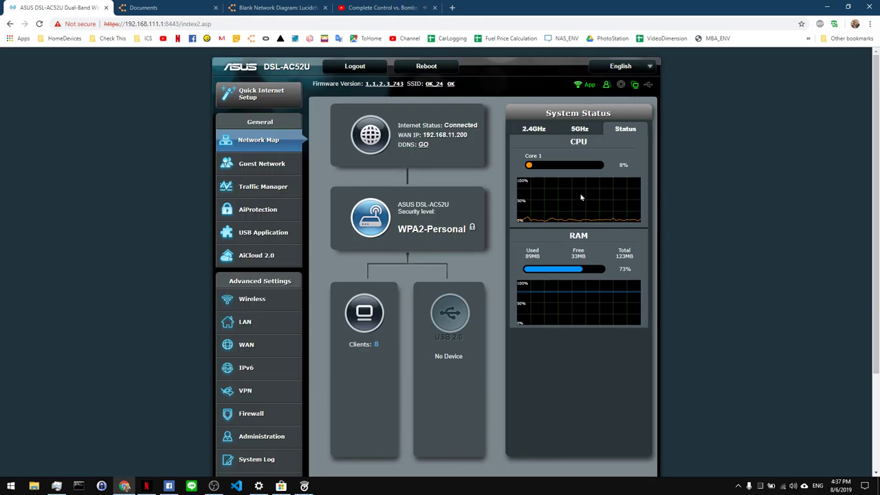
left_click(403, 8)
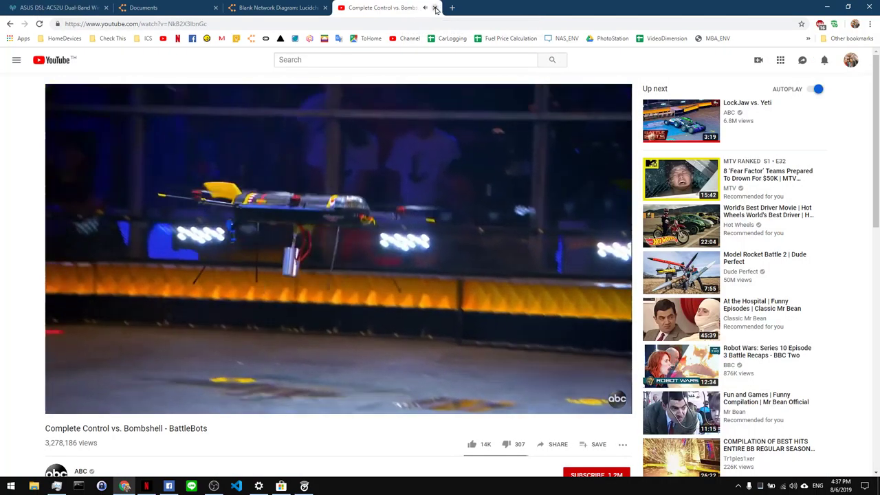
left_click(435, 8)
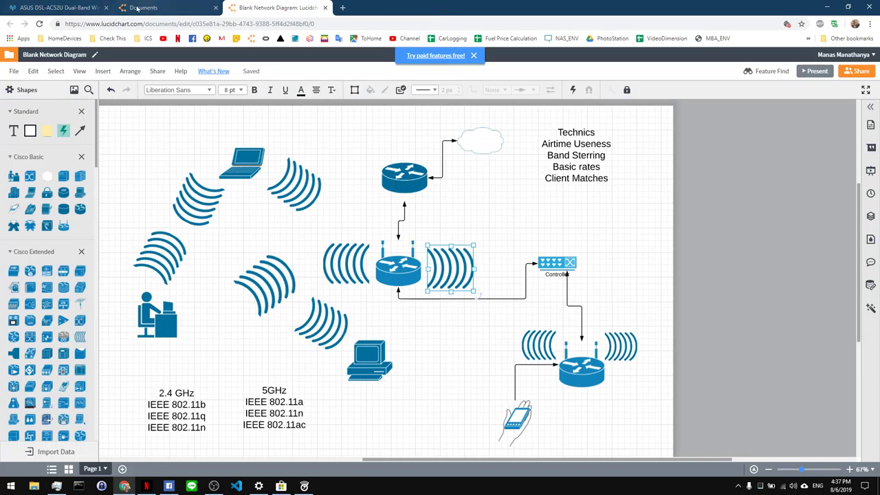
Review the system settings on the ASUS router's Administration page, down to the specified IP address list.
left_click(73, 7)
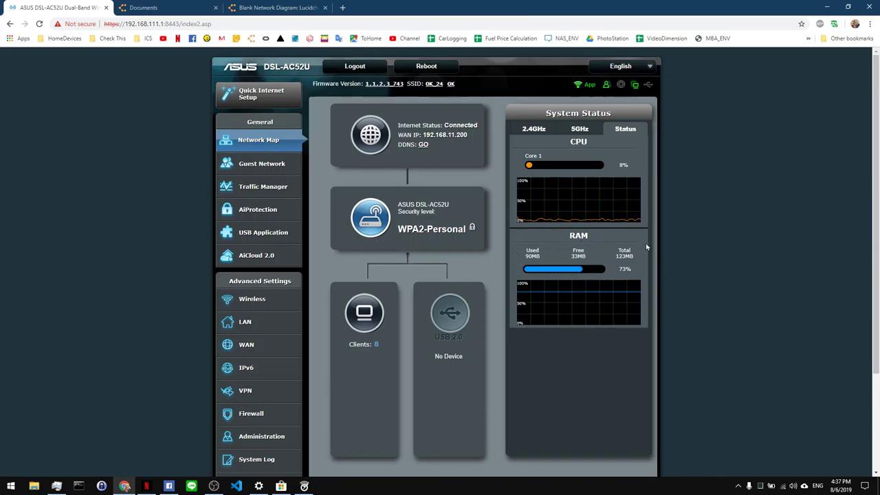
scroll(172, 317, "down", 3)
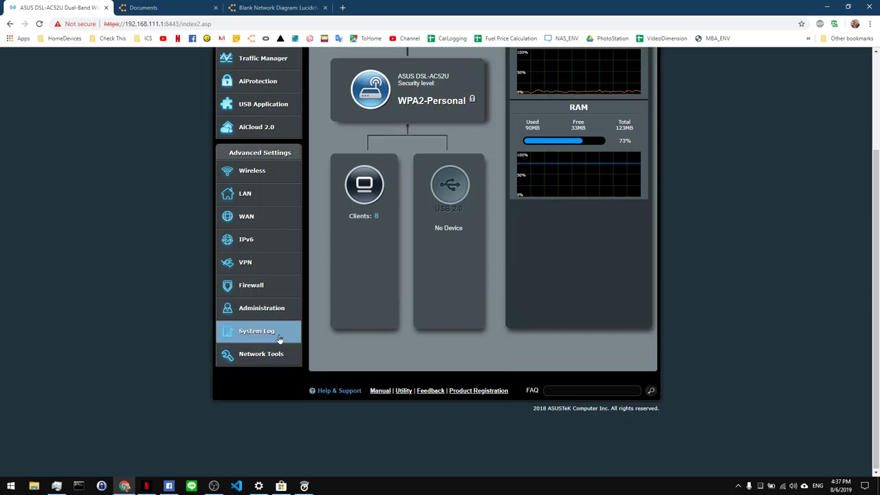
left_click(280, 310)
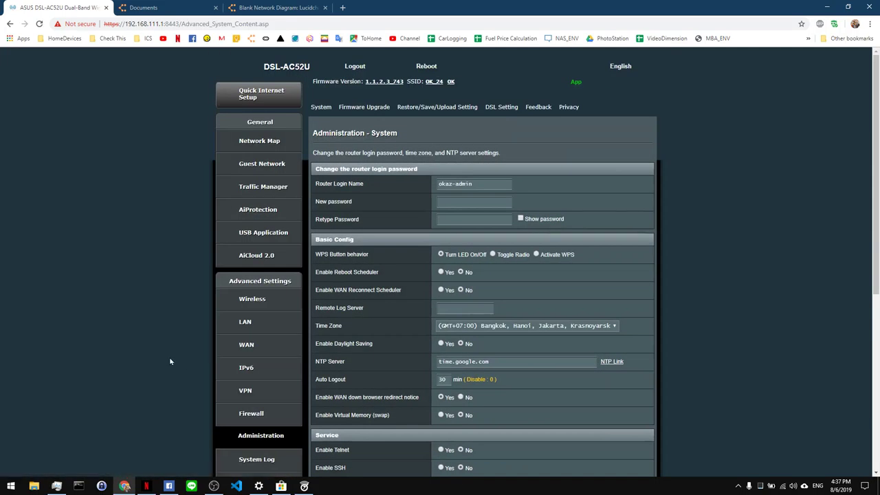
scroll(171, 361, "down", 5)
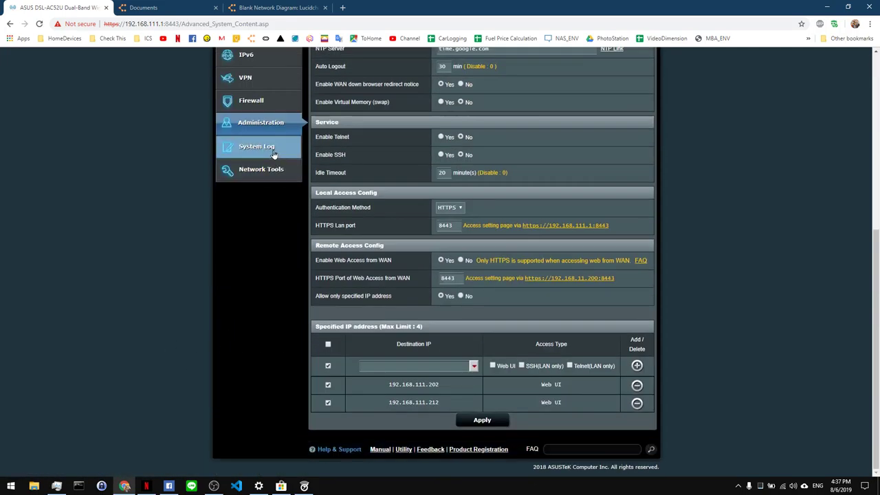
Inspect the port forwarding status and active connections in the router's System Log, refreshing the connections list.
left_click(273, 154)
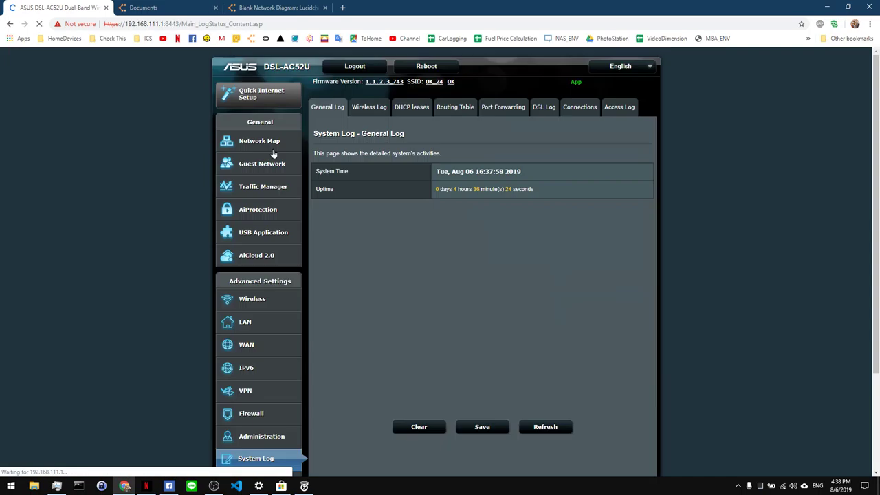
left_click(515, 107)
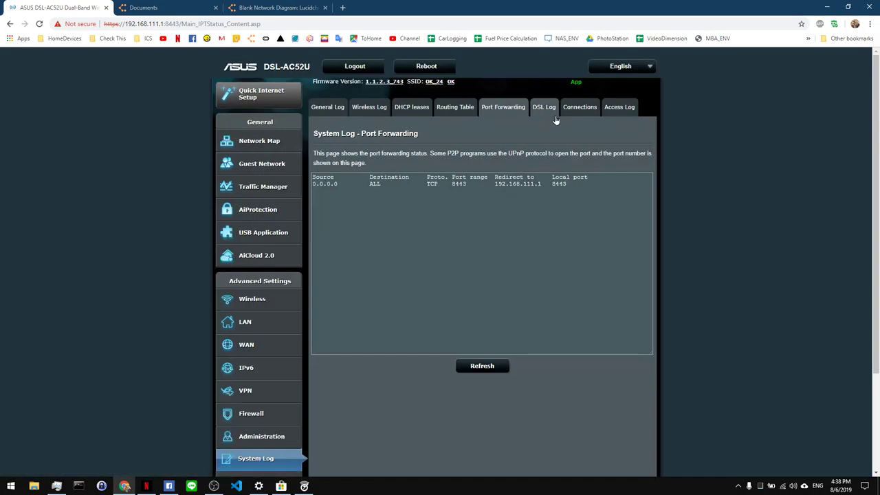
left_click(580, 110)
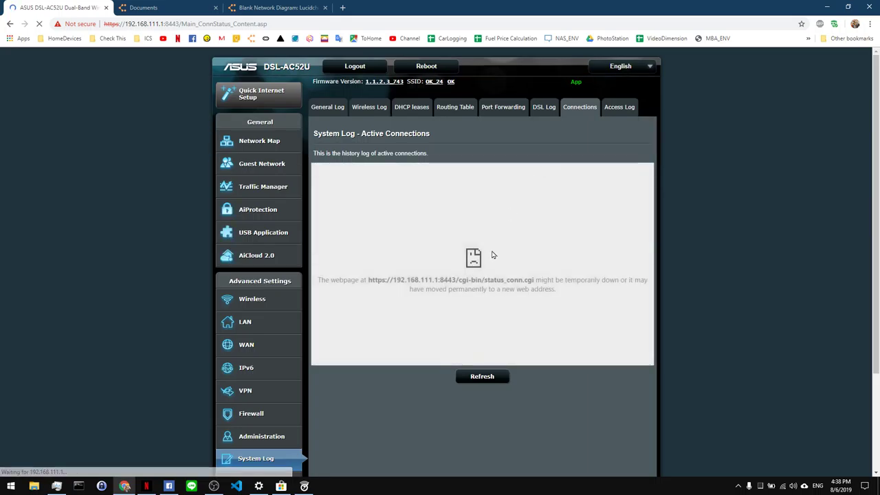
left_click(485, 375)
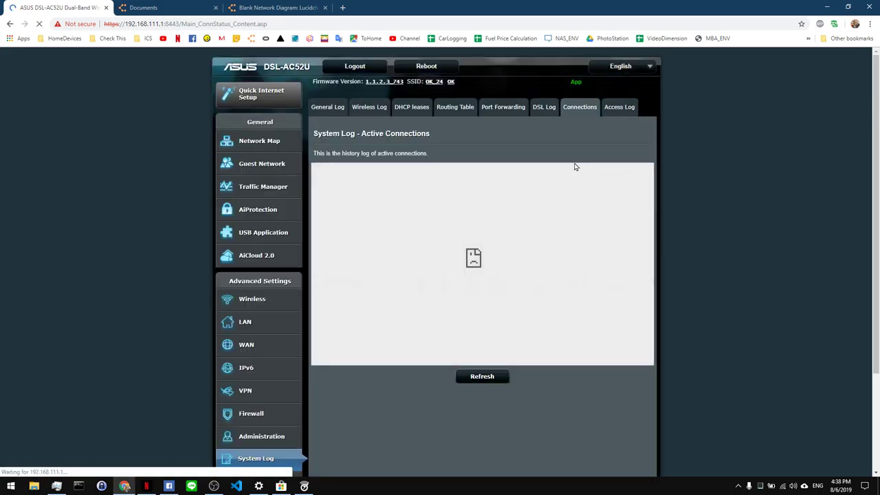
Consult the Lucidchart diagram and display the router's CPU and RAM status on its Network Map.
left_click(260, 8)
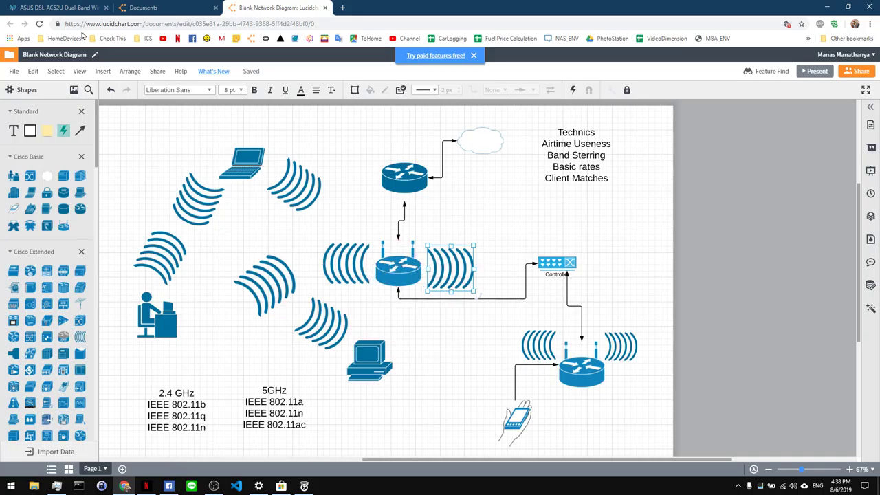
left_click(77, 9)
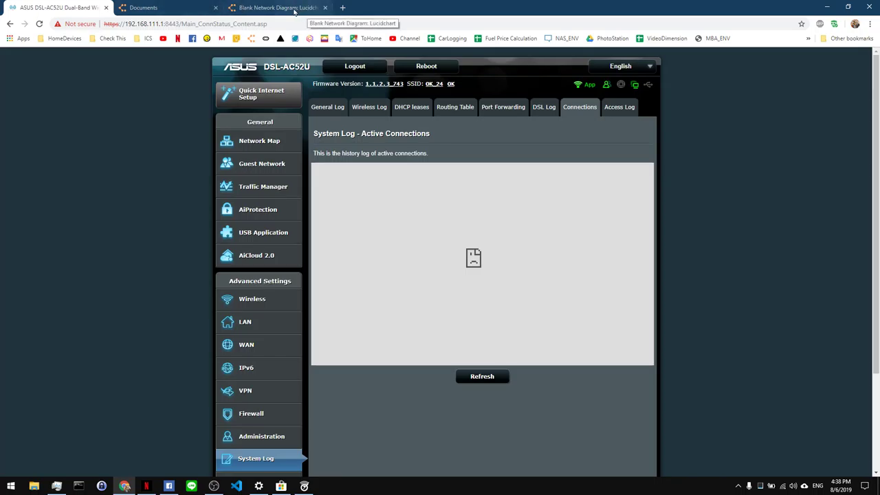
left_click(276, 148)
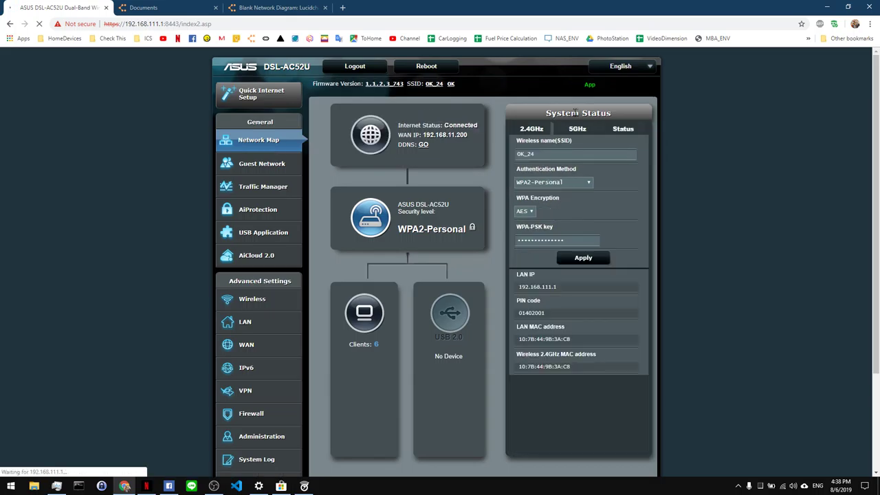
left_click(623, 130)
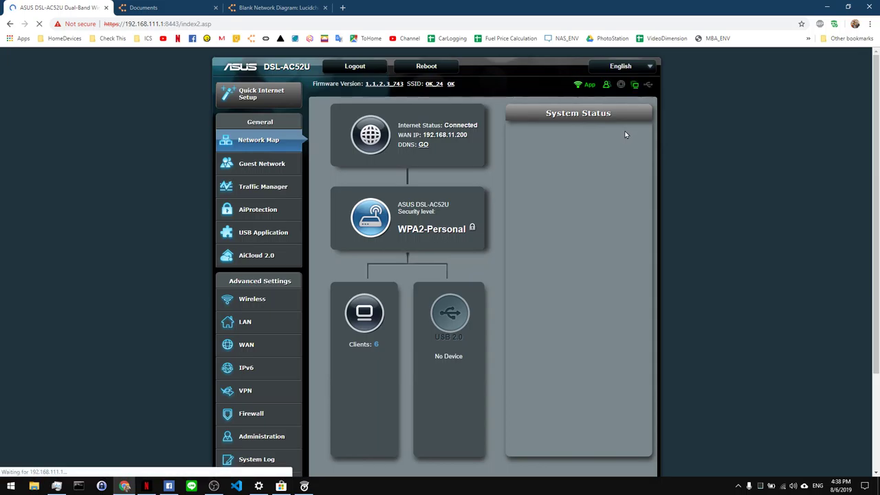
left_click(344, 8)
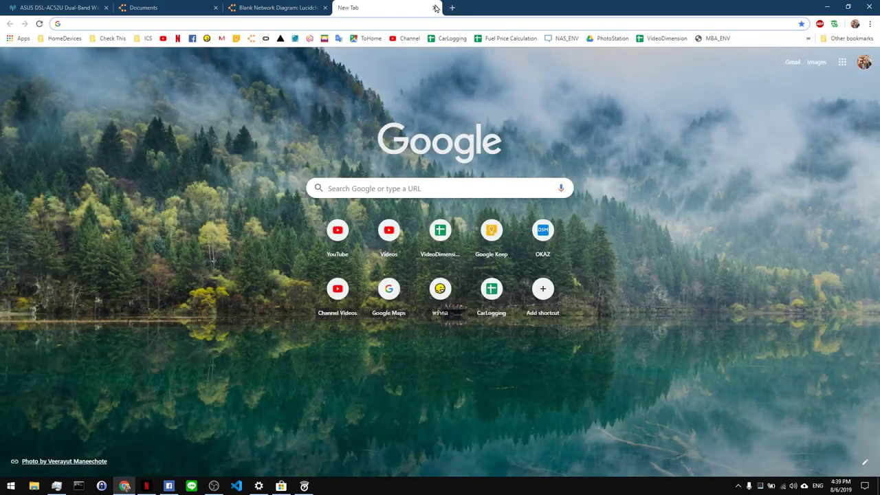
left_click(436, 7)
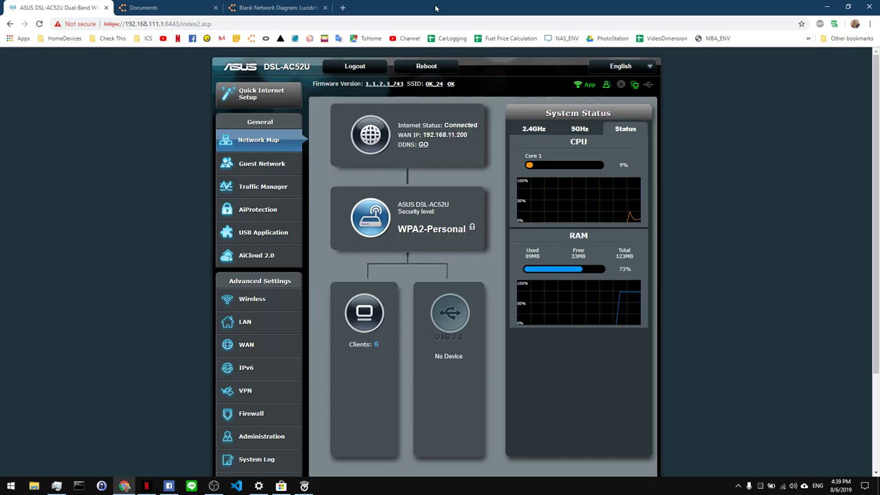
Examine the router's WAN internet connection settings, including the transfer mode and service unit options, and return to the Lucidchart diagram.
left_click(275, 346)
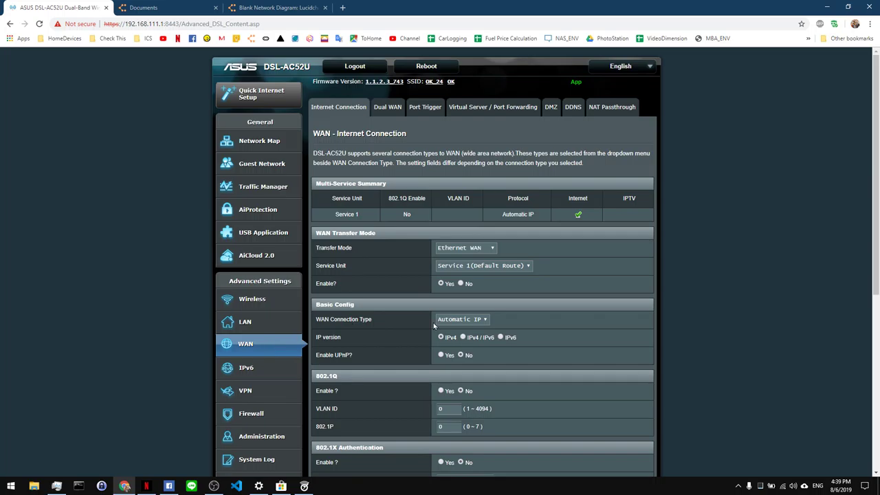
scroll(676, 302, "down", 1)
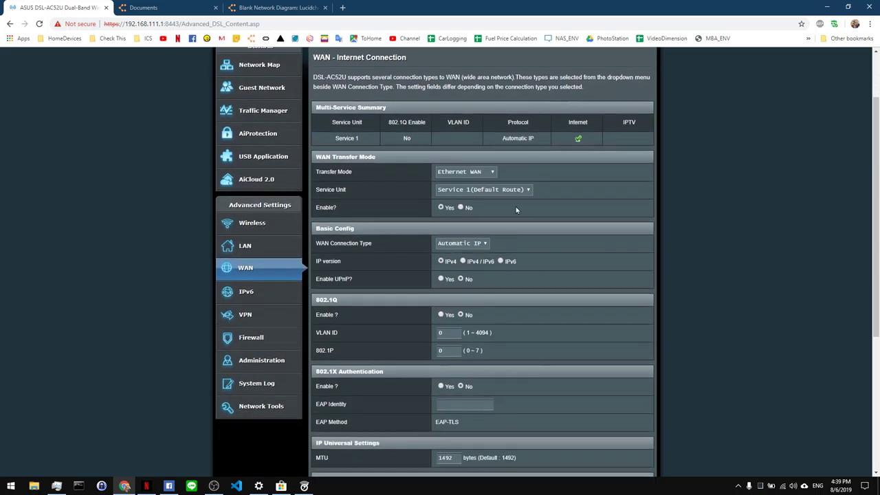
left_click(491, 173)
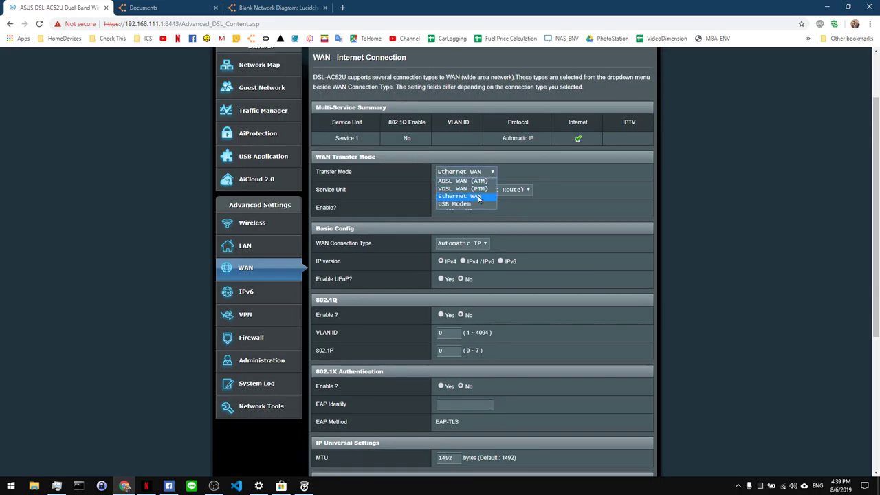
left_click(649, 236)
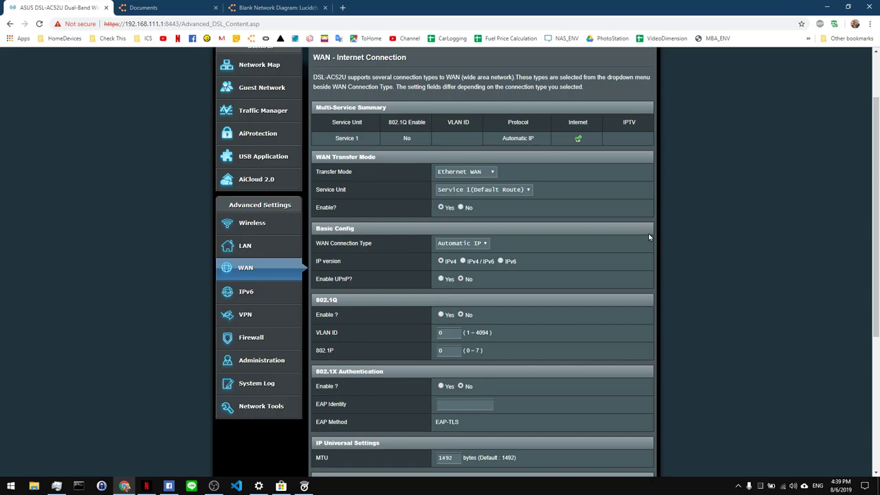
left_click(529, 192)
left_click(599, 198)
scroll(600, 198, "down", 3)
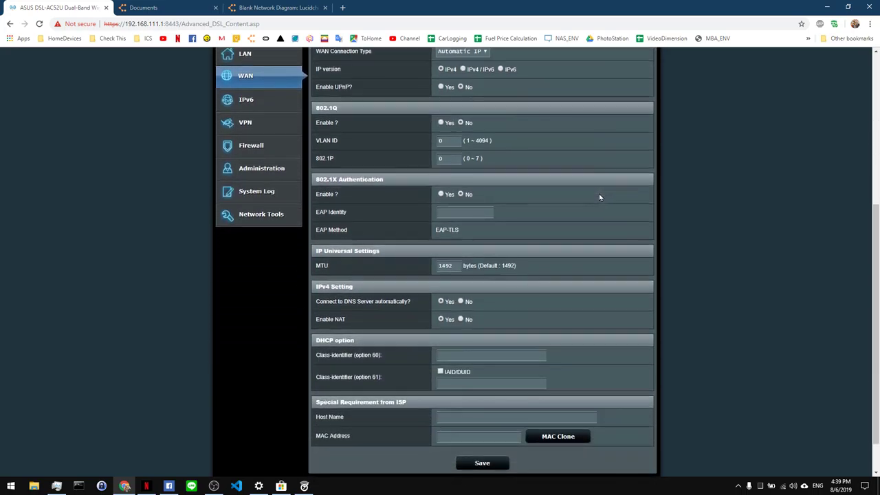
scroll(599, 197, "up", 4)
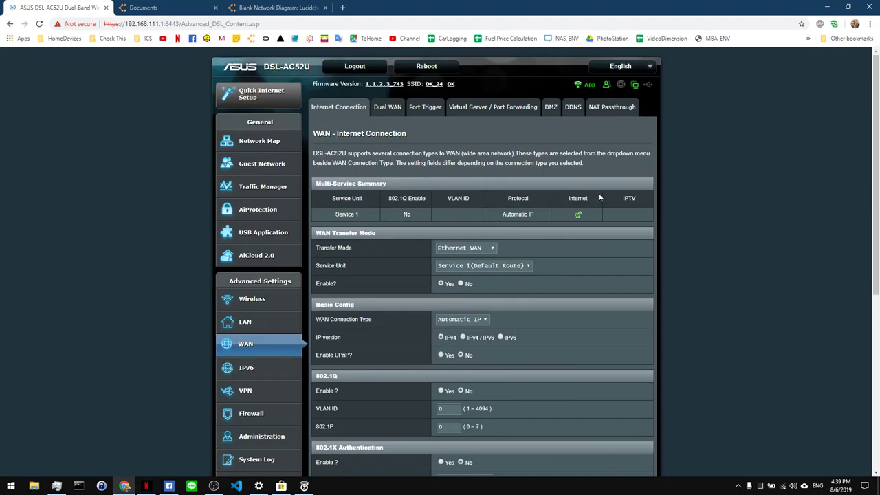
left_click(272, 7)
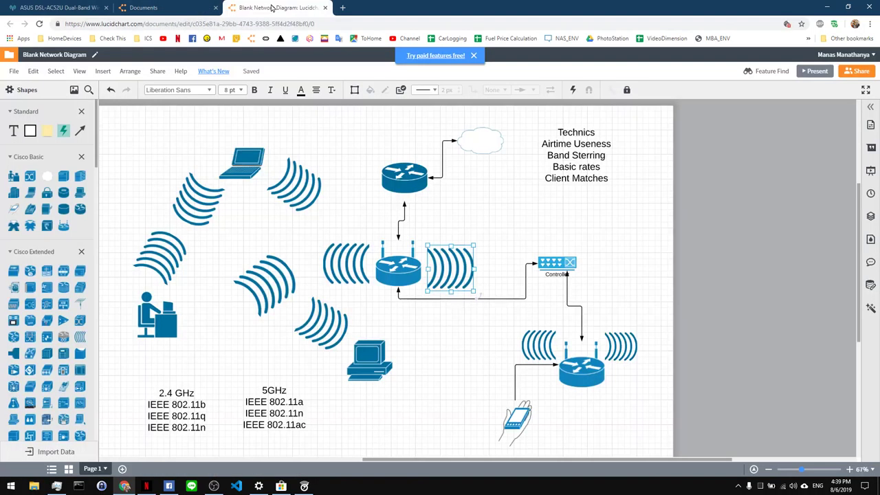
Indicate the router and the wireless router in the diagram, and review the ASUS WAN page's connection type options and remaining settings.
left_click(409, 175)
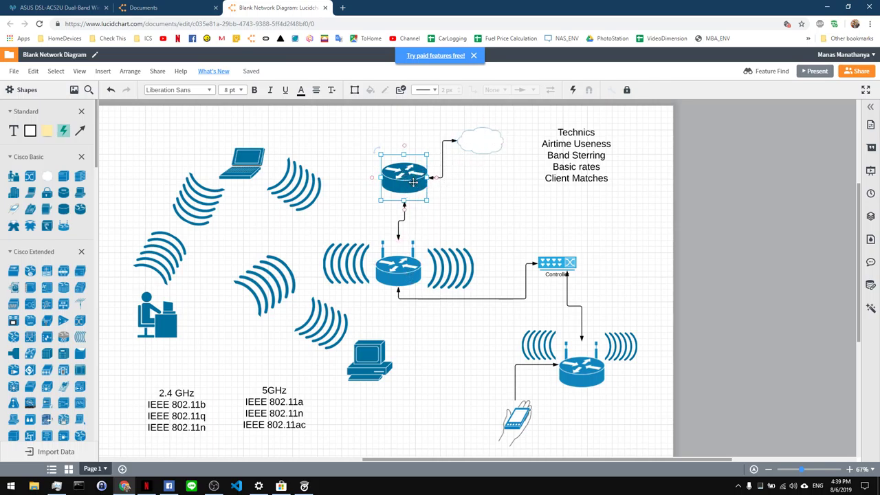
left_click(402, 272)
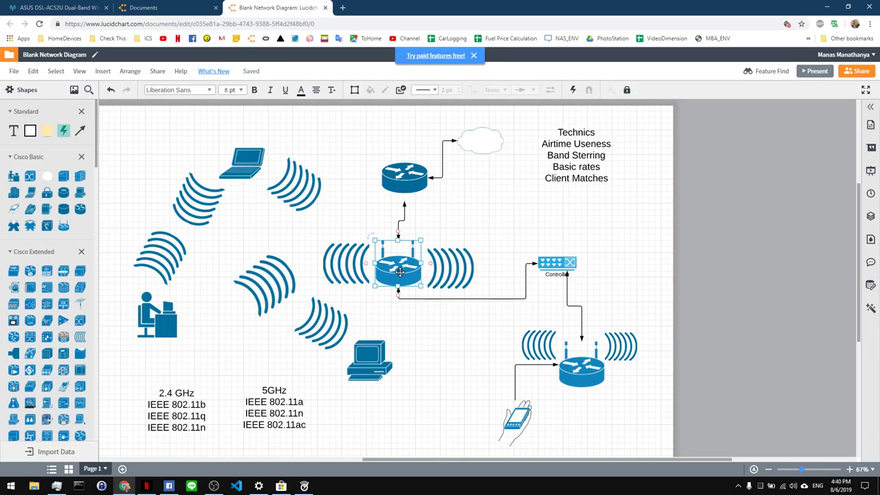
left_click(54, 8)
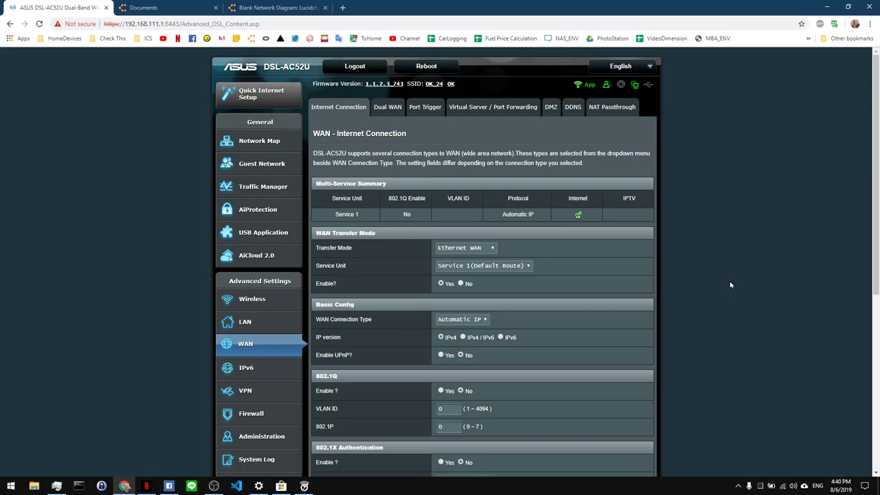
scroll(731, 285, "down", 1)
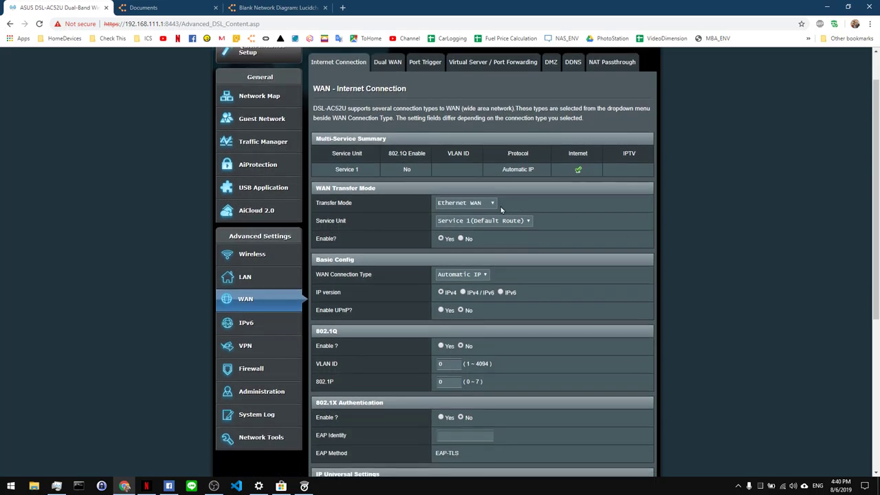
left_click(484, 275)
left_click(674, 246)
scroll(674, 246, "down", 1)
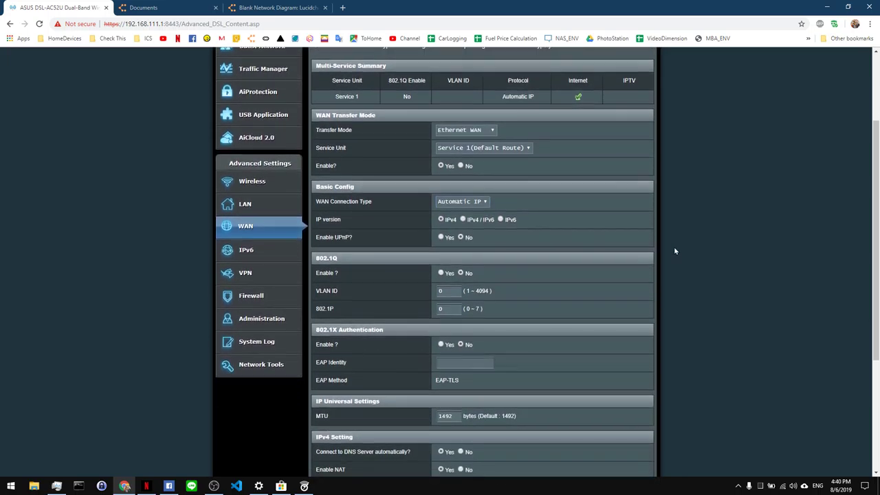
scroll(675, 251, "down", 2)
scroll(675, 251, "up", 4)
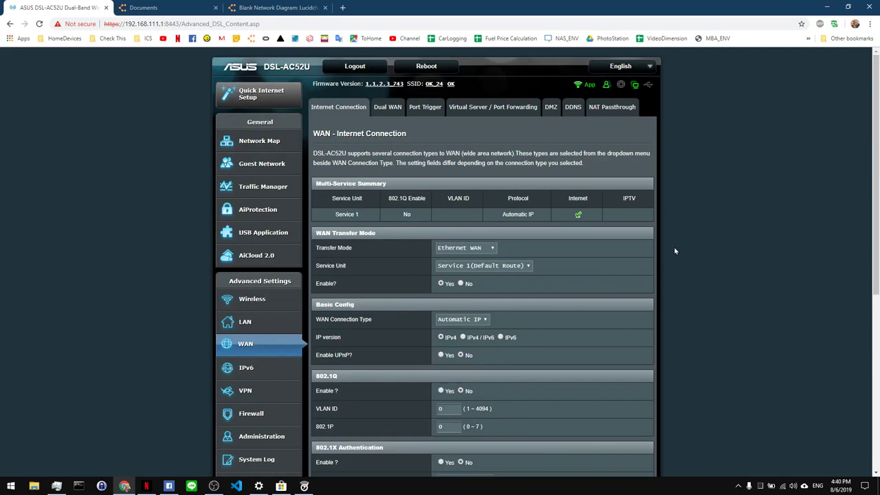
Look at the Lucidchart document list, revisit the network diagram, and return to the ASUS router page.
left_click(165, 9)
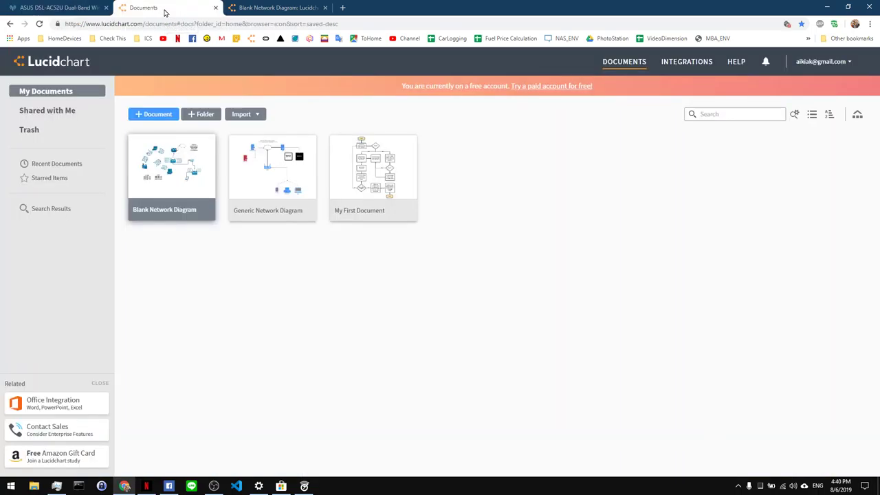
left_click(52, 8)
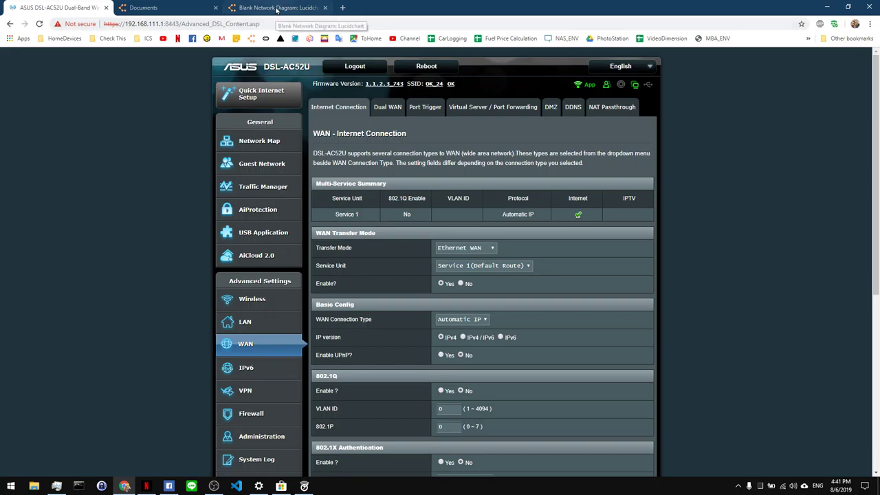
left_click(279, 7)
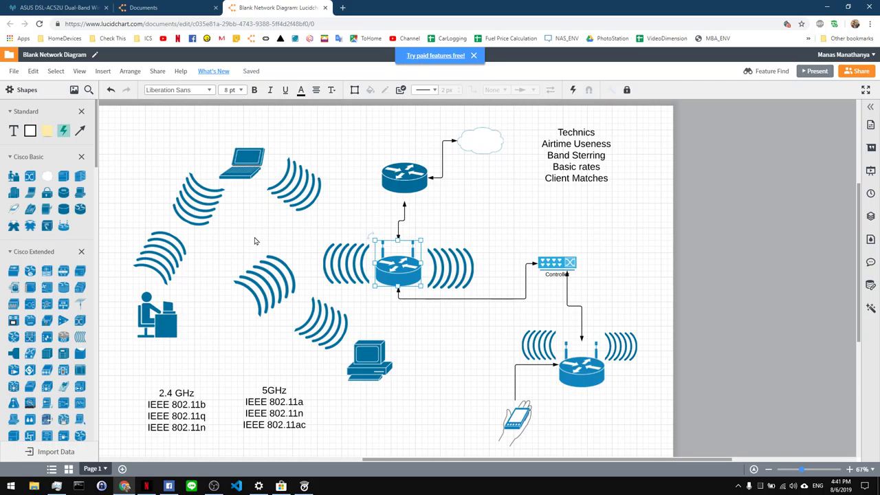
left_click(78, 9)
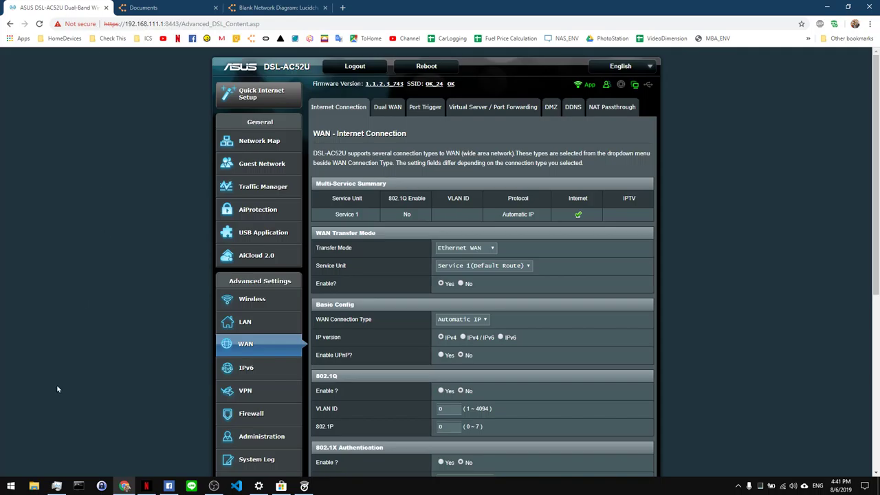
Switch to WiFi Analyzer, maximize its 2.4 GHz channel graph, and inspect the Wi-Fi adapter's performance in Task Manager.
left_click(304, 486)
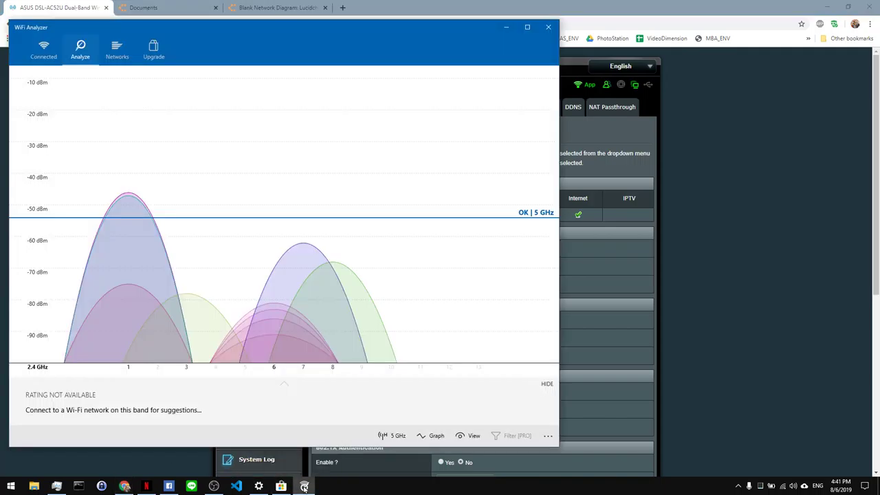
left_click(528, 27)
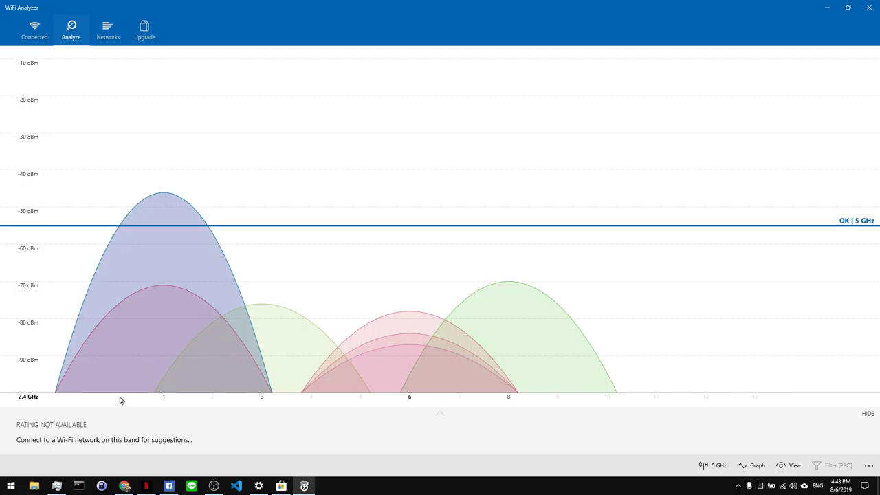
left_click(57, 486)
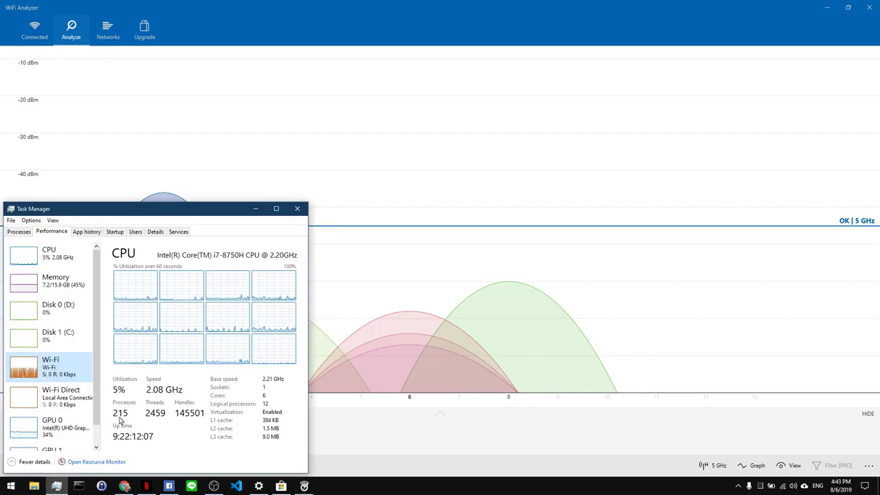
left_click(78, 366)
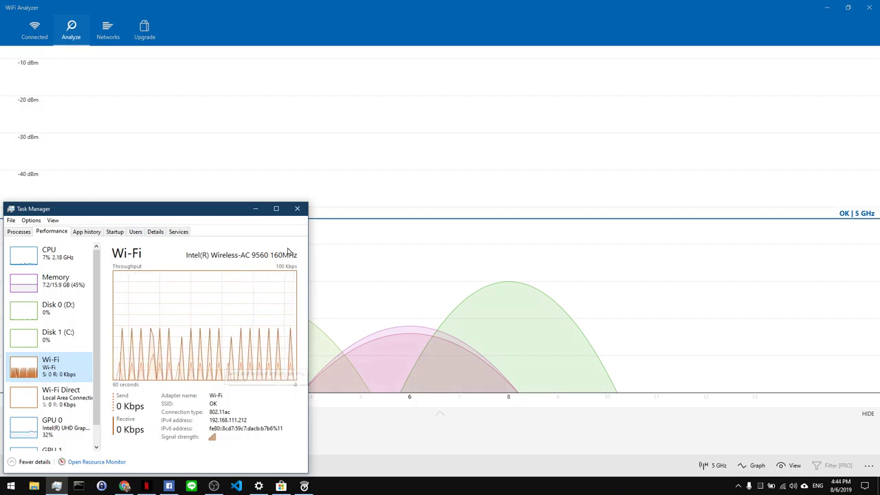
left_click(259, 213)
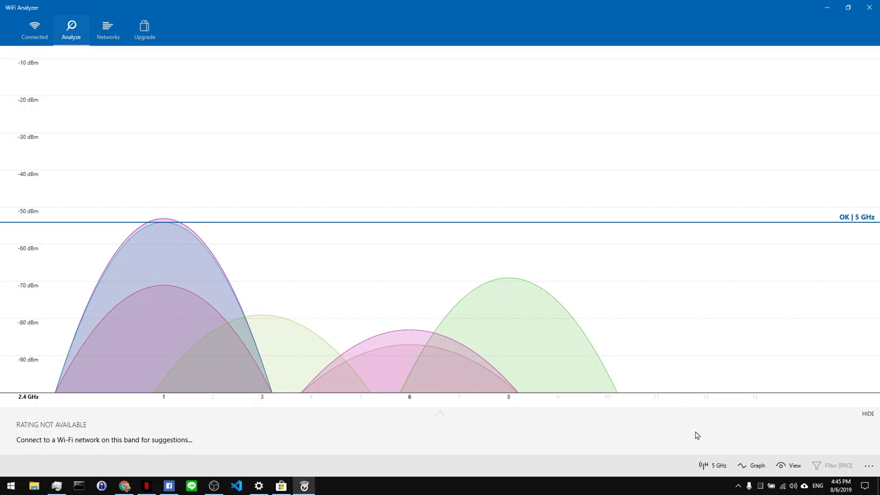
Examine the 5 GHz graph in WiFi Analyzer, check Task Manager's Wi-Fi throughput against it, and return to the 2.4 GHz band.
left_click(705, 468)
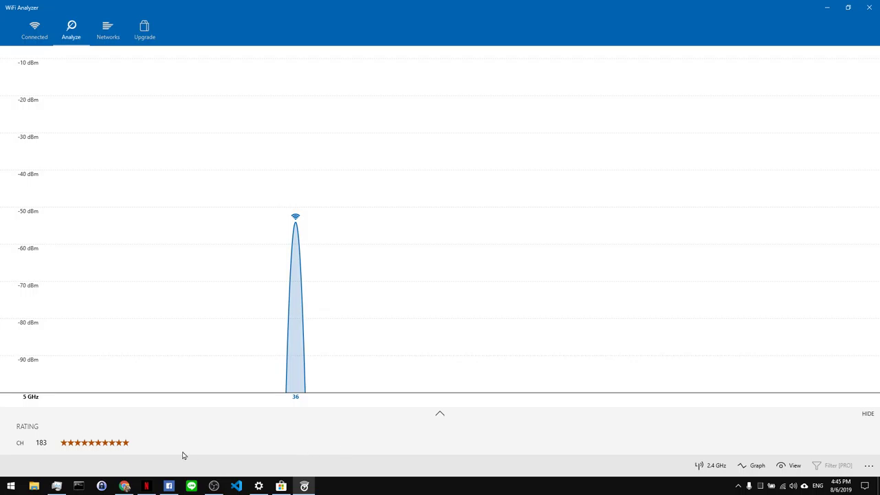
left_click(57, 486)
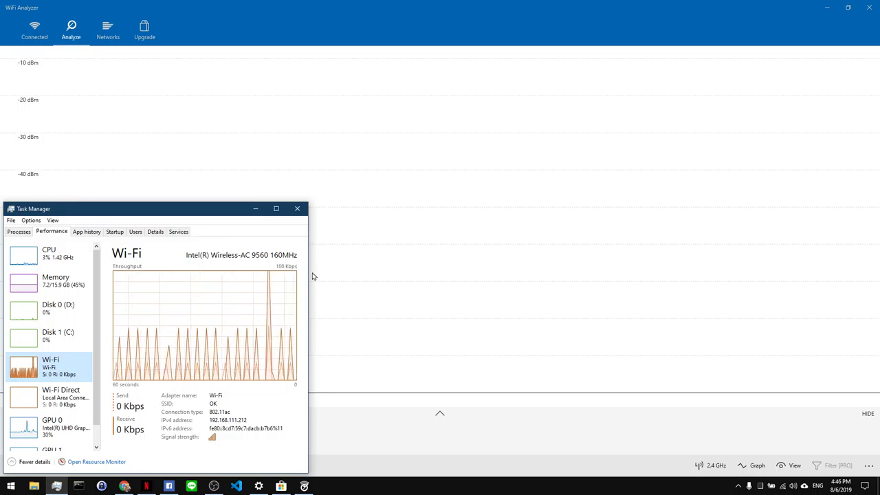
left_click(489, 285)
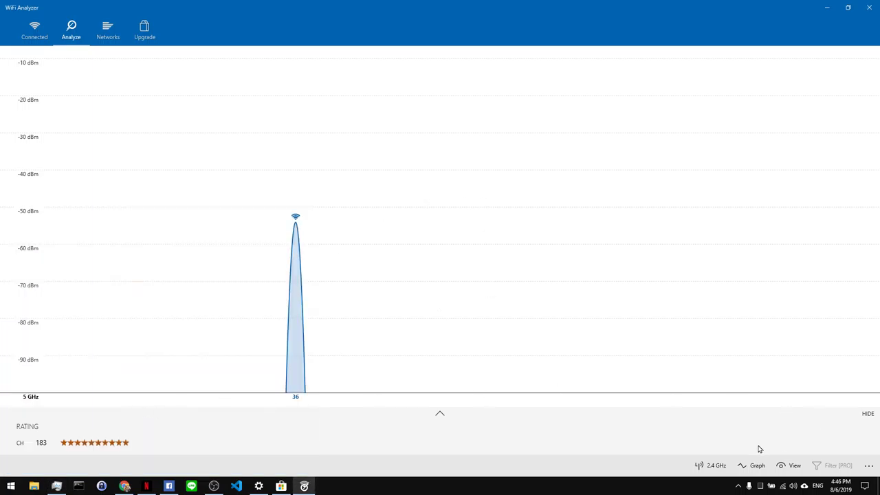
left_click(719, 465)
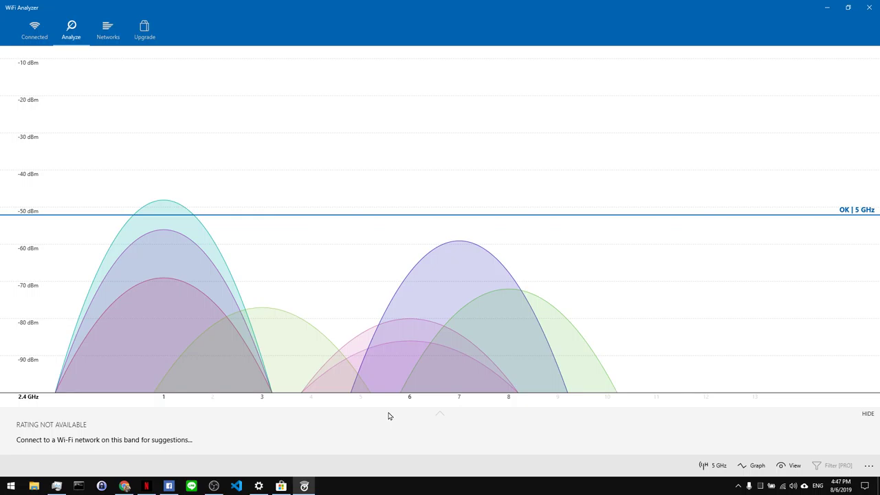
Show the ASUS router's general wireless settings for the 5GHz band and review its channel bandwidth options and the remaining fields.
left_click(125, 486)
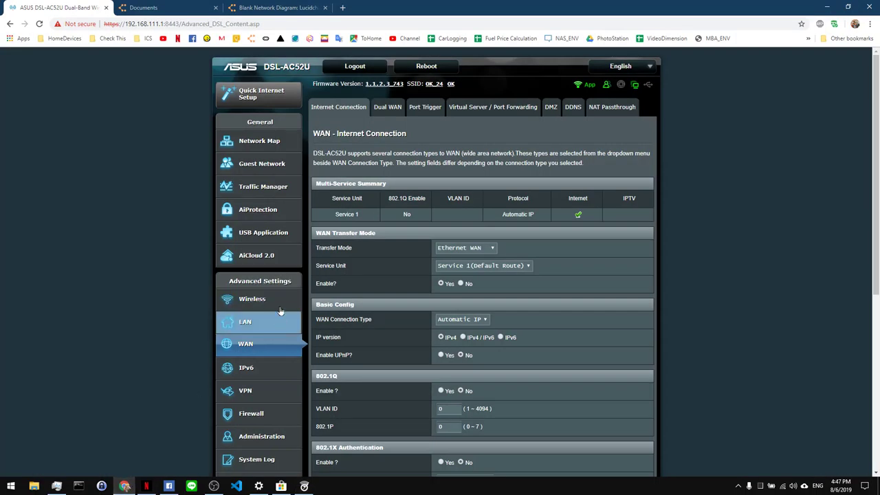
left_click(279, 307)
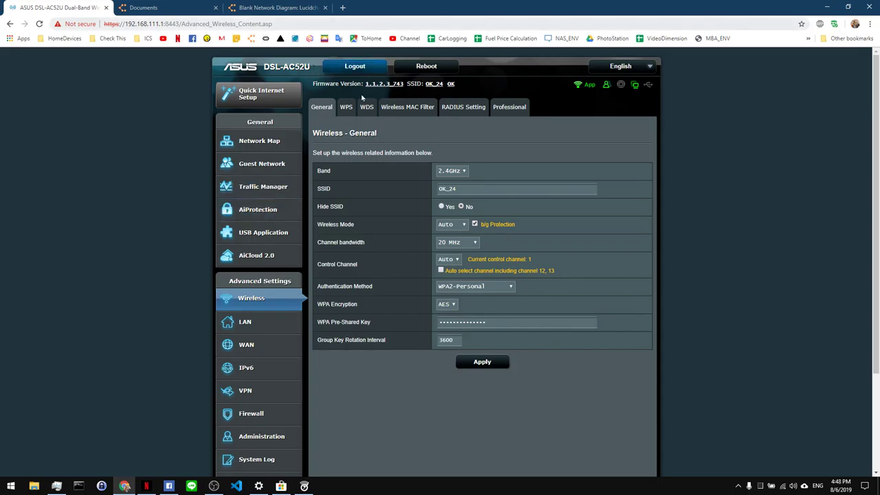
left_click(461, 171)
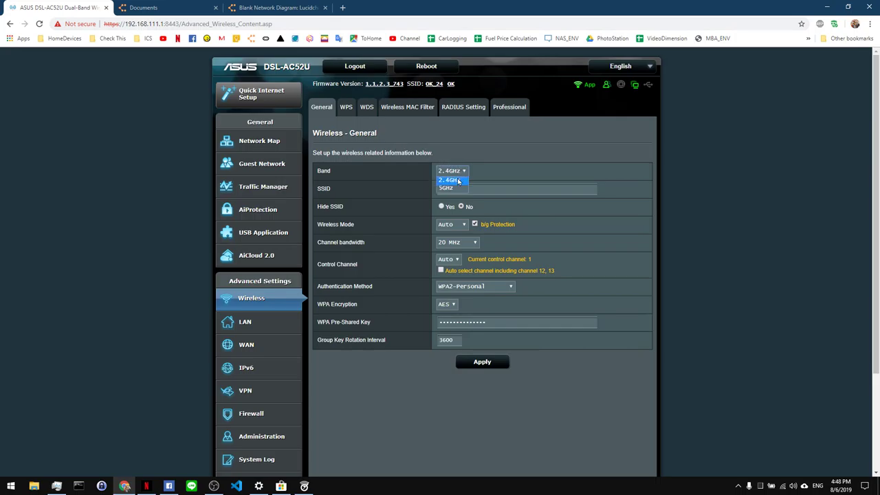
left_click(458, 191)
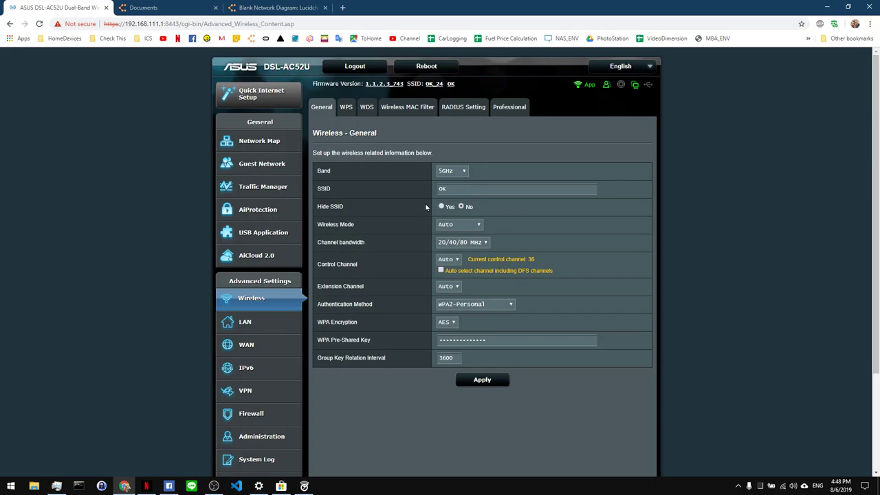
left_click(488, 245)
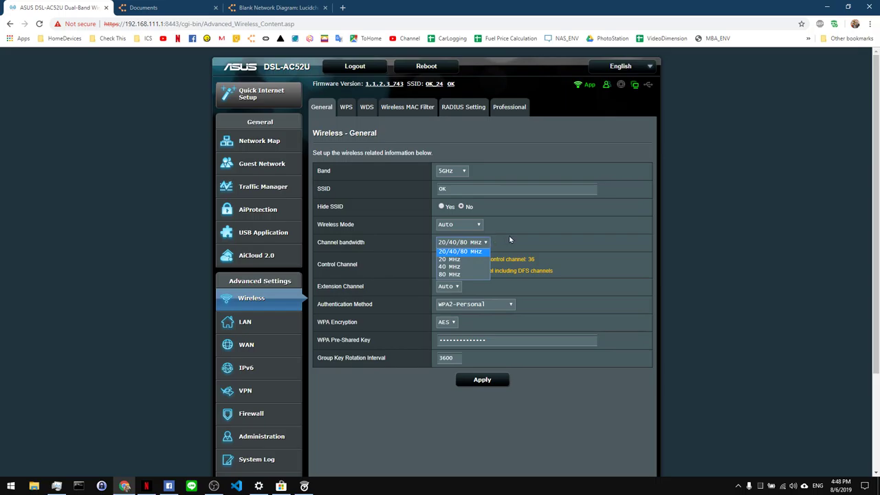
left_click(513, 240)
scroll(195, 314, "down", 2)
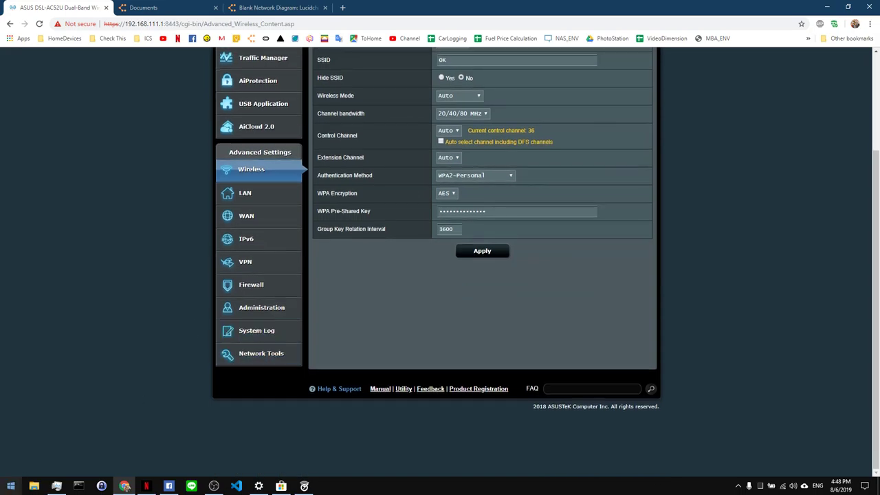
Check the Wi-Fi throughput in Task Manager and open the Wireless Log in the ASUS router's System Log.
left_click(57, 485)
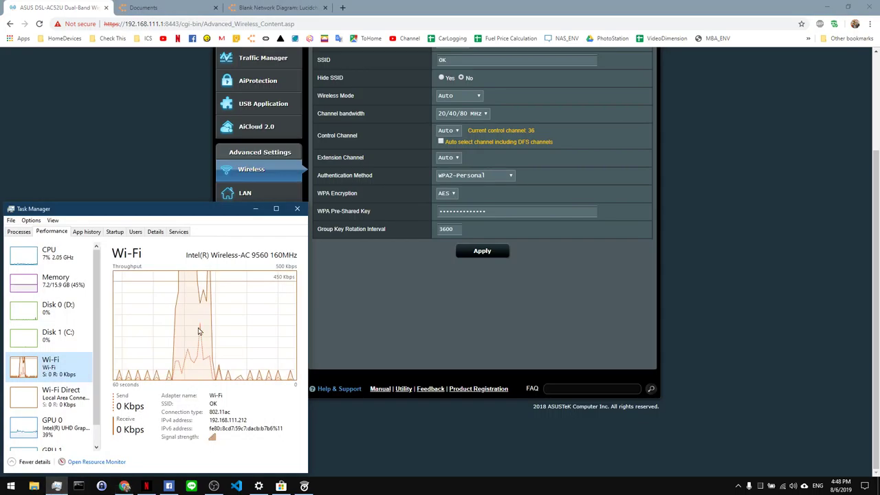
left_click(391, 314)
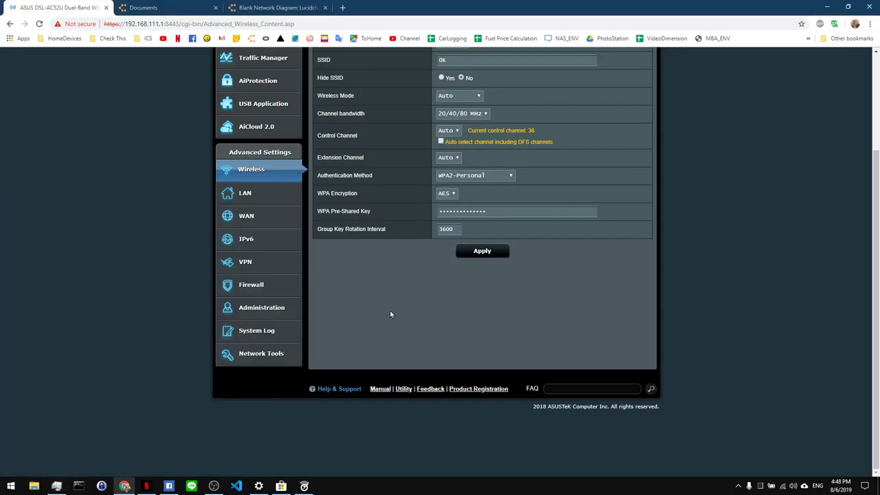
left_click(269, 330)
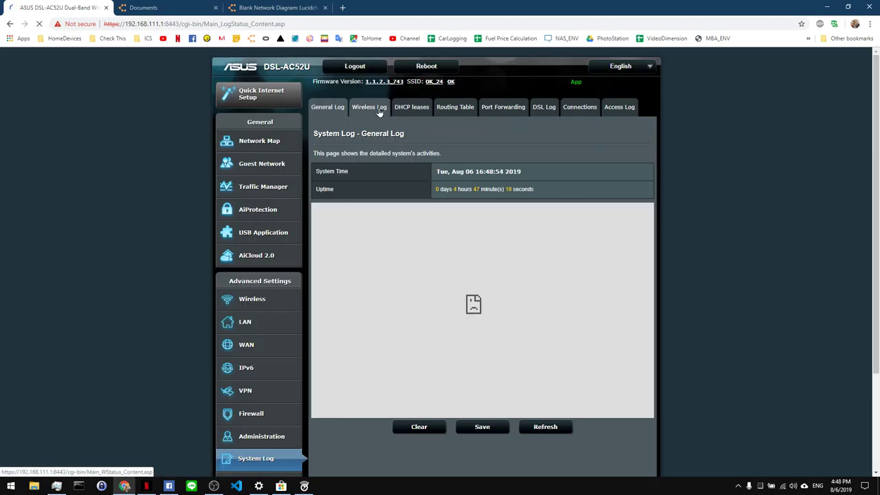
left_click(378, 112)
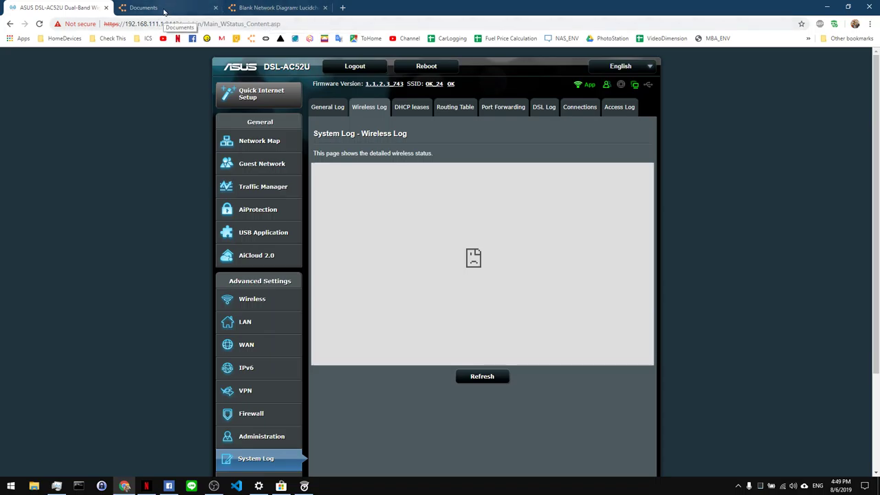
Compare the 5 GHz and 2.4 GHz channel graphs in WiFi Analyzer, and return to the Lucidchart network diagram.
left_click(304, 486)
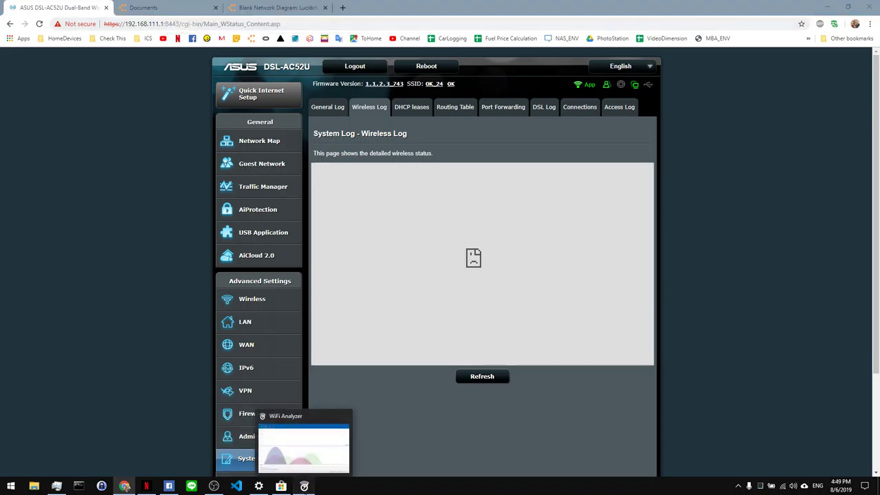
left_click(304, 487)
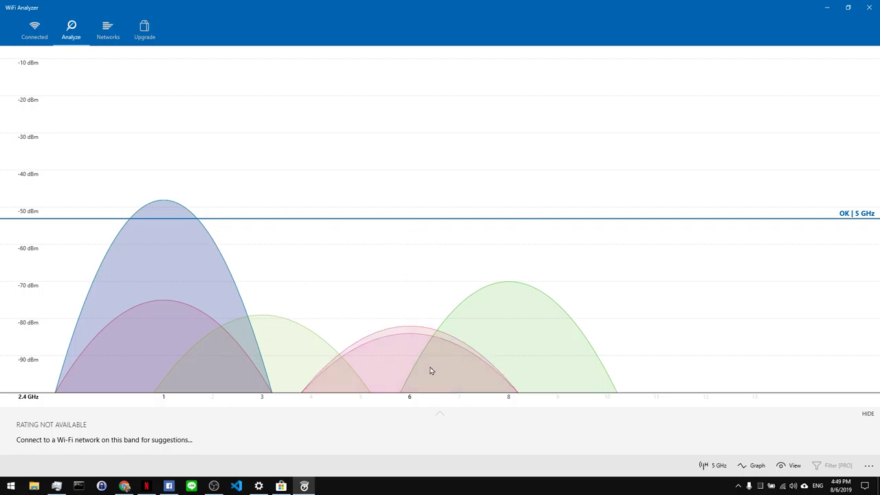
left_click(713, 466)
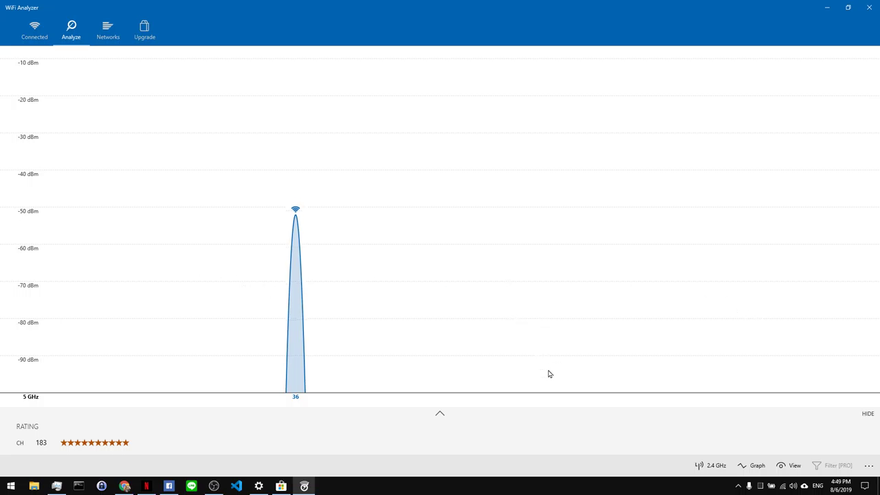
left_click(713, 465)
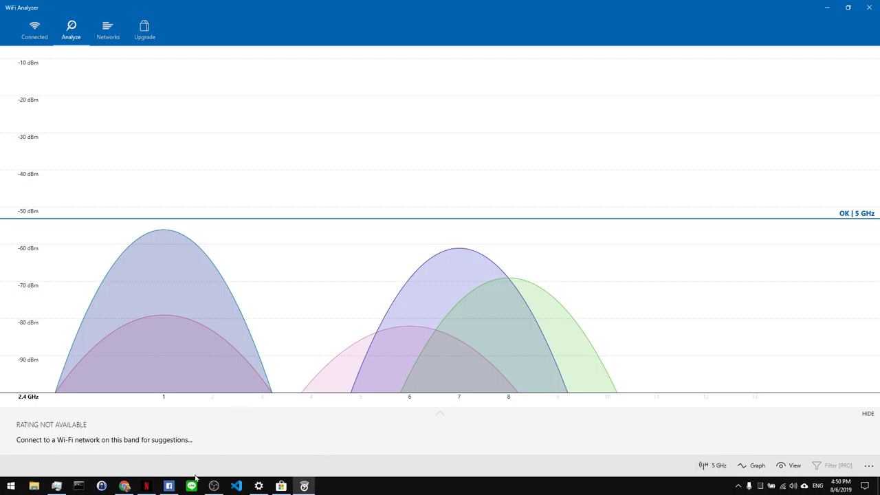
left_click(124, 486)
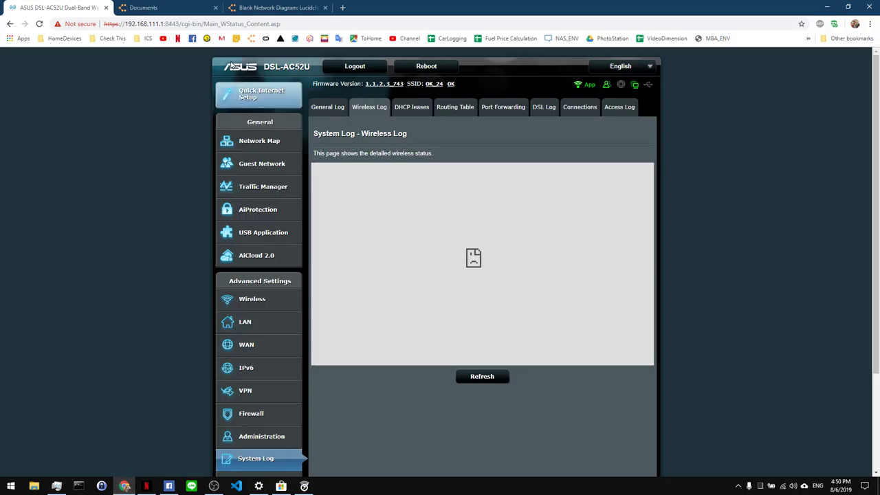
left_click(265, 7)
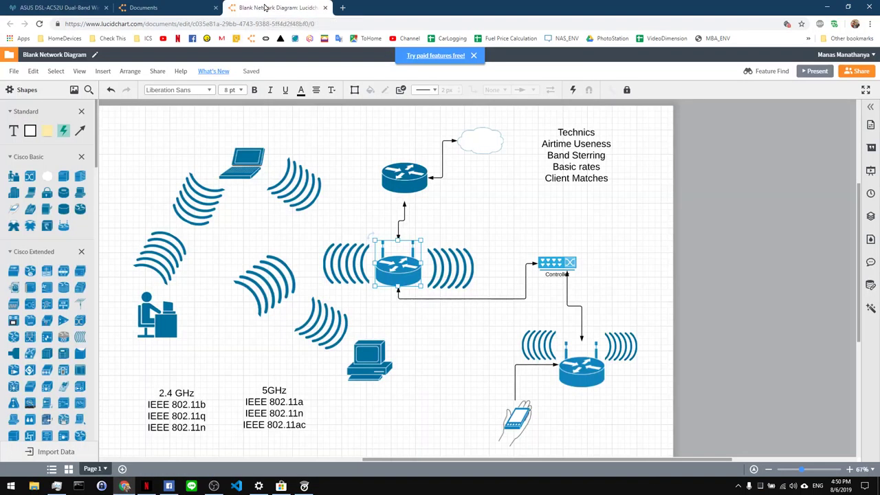
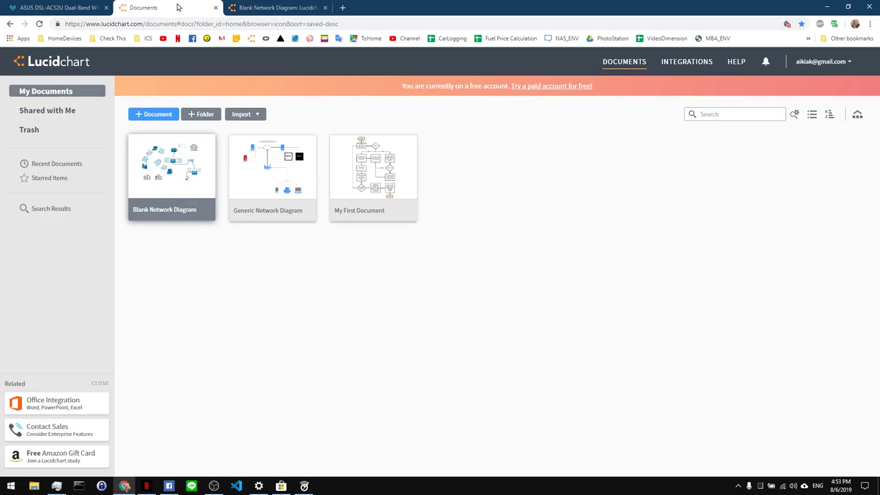
Show the ASUS router's general wireless settings for the 5GHz band, and switch WiFi Analyzer to the 2.4 GHz channel graph.
left_click(70, 10)
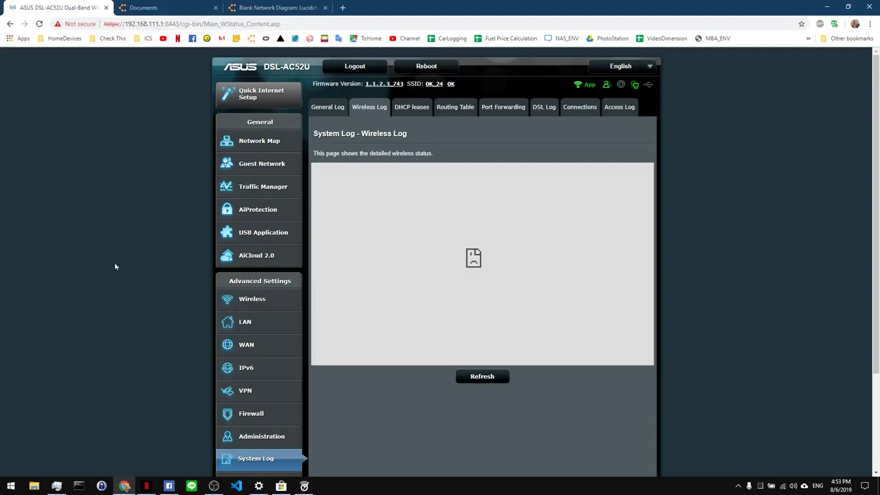
left_click(284, 301)
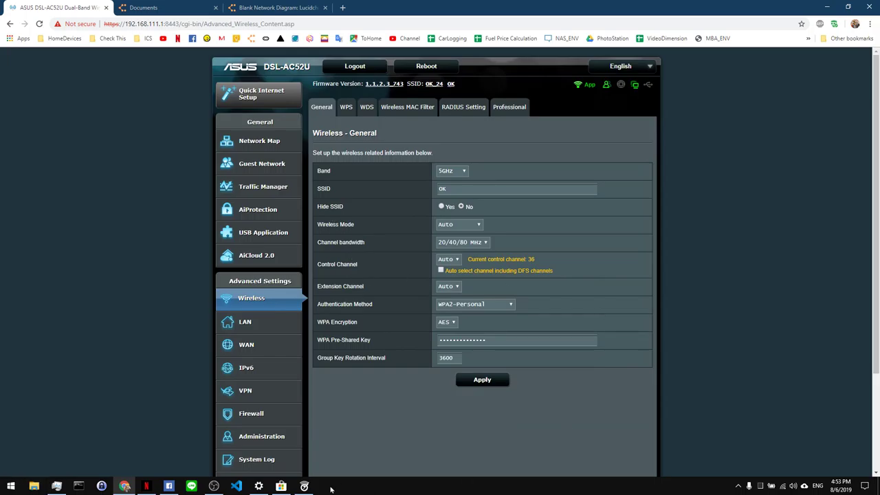
left_click(305, 486)
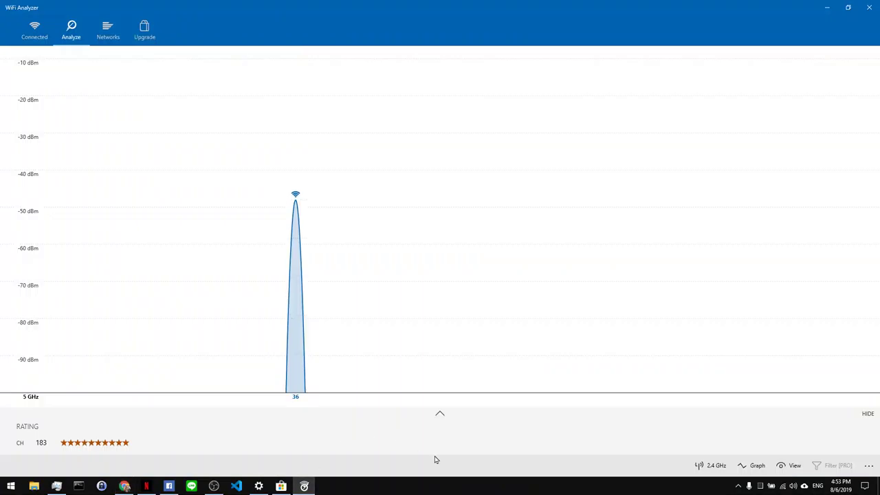
left_click(715, 465)
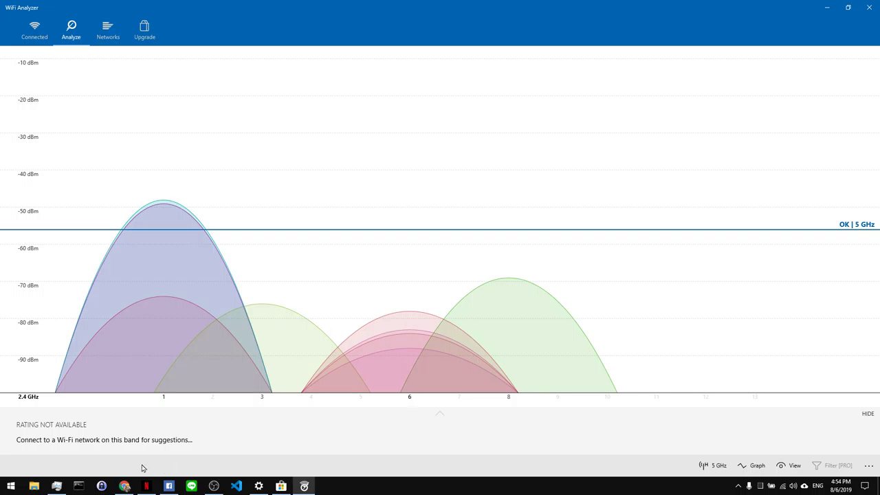
Compare the router's 5GHz wireless settings with the 2.4 GHz graph in WiFi Analyzer, and return to the Lucidchart network diagram.
left_click(125, 486)
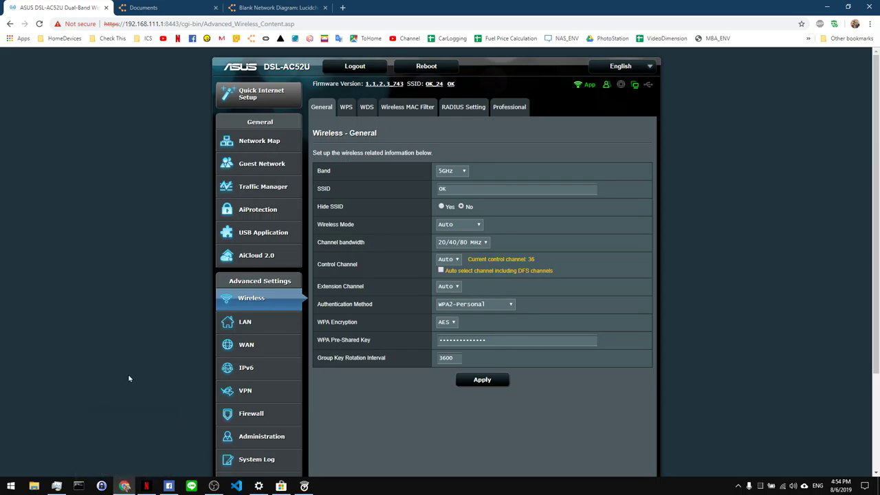
left_click(305, 486)
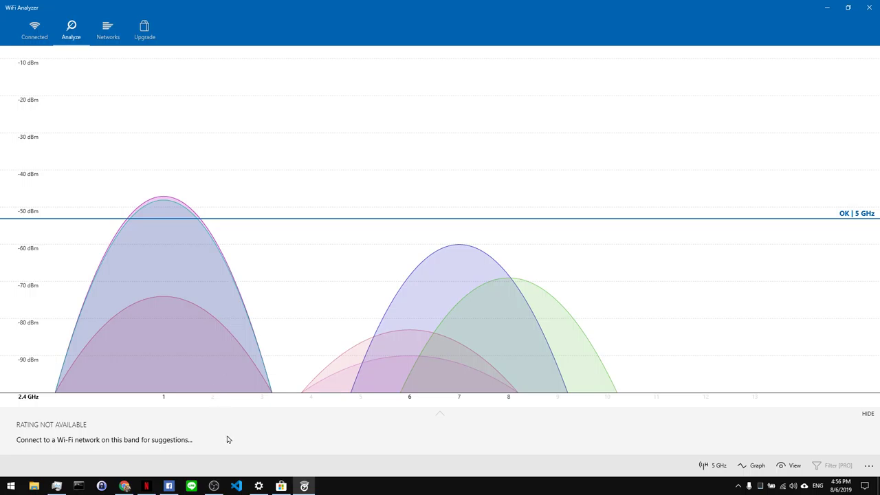
left_click(125, 486)
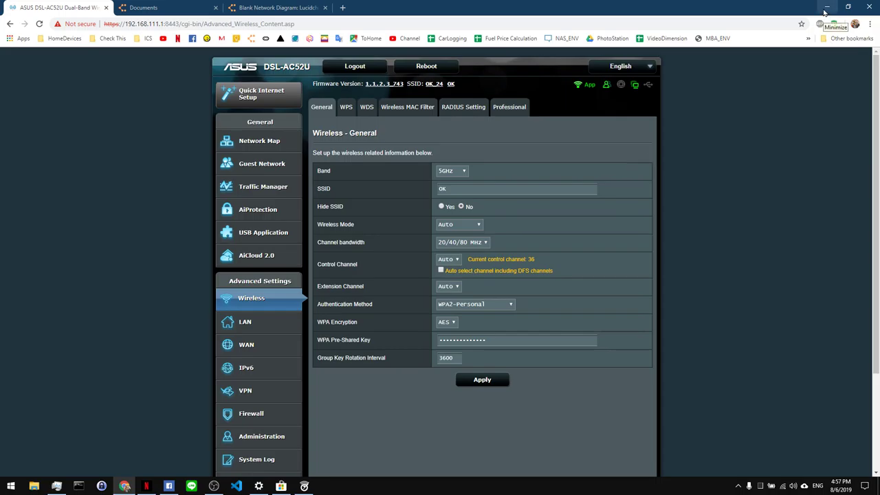
left_click(275, 7)
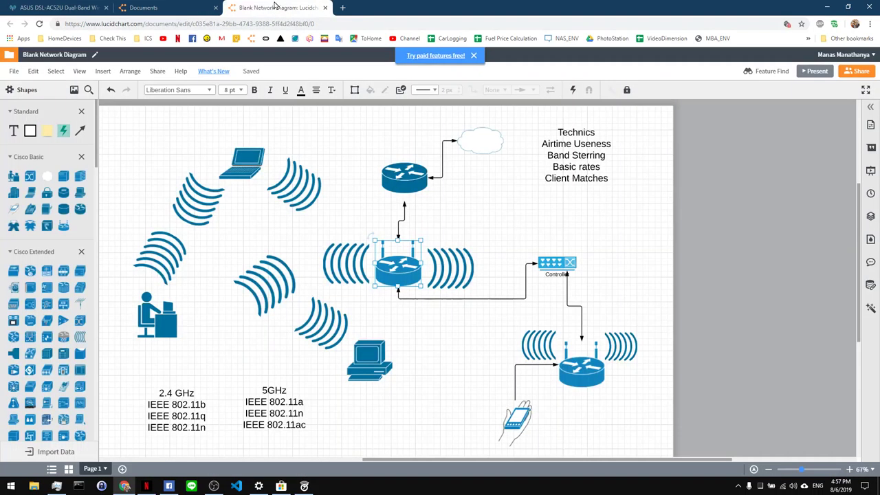